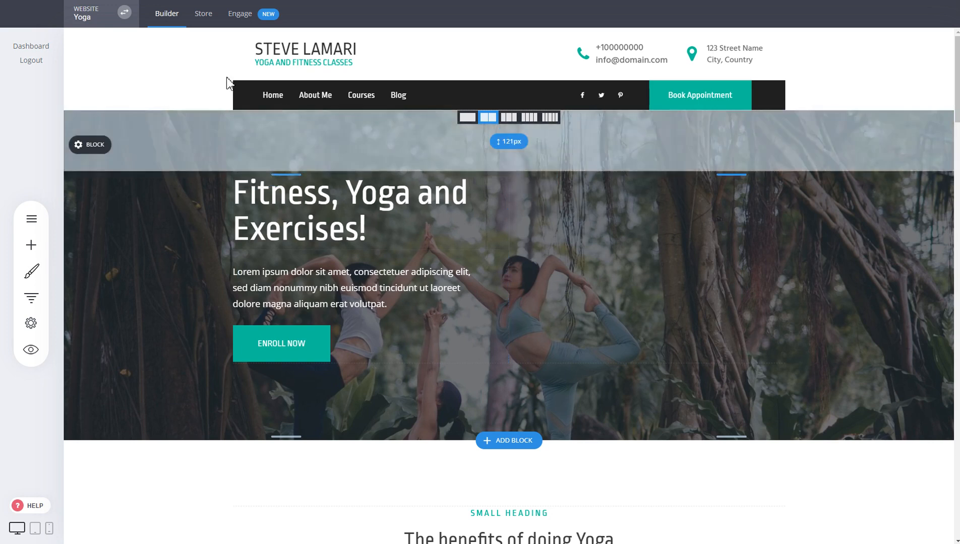
# Step: Start a new physical product in the store's products and title it "Physical"
pyautogui.click(210, 22)
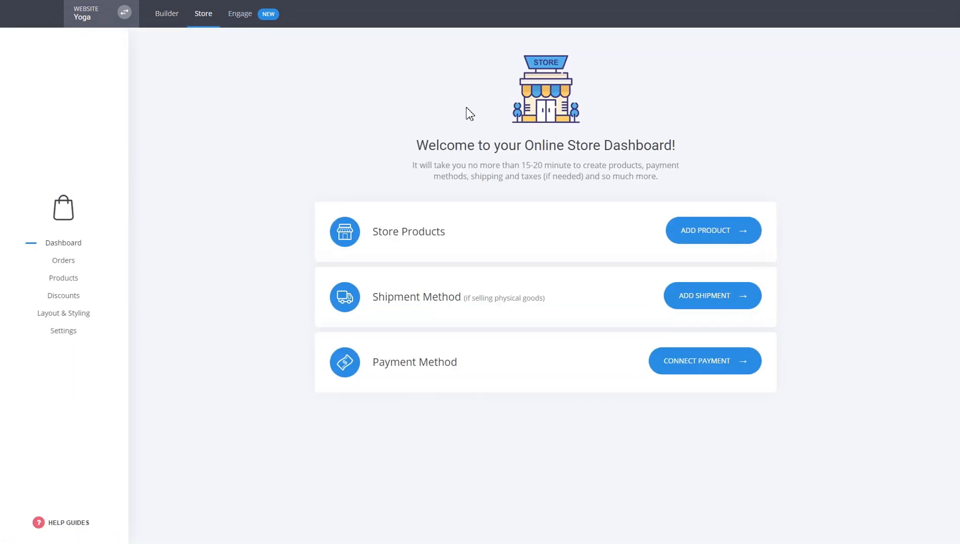
pyautogui.click(71, 284)
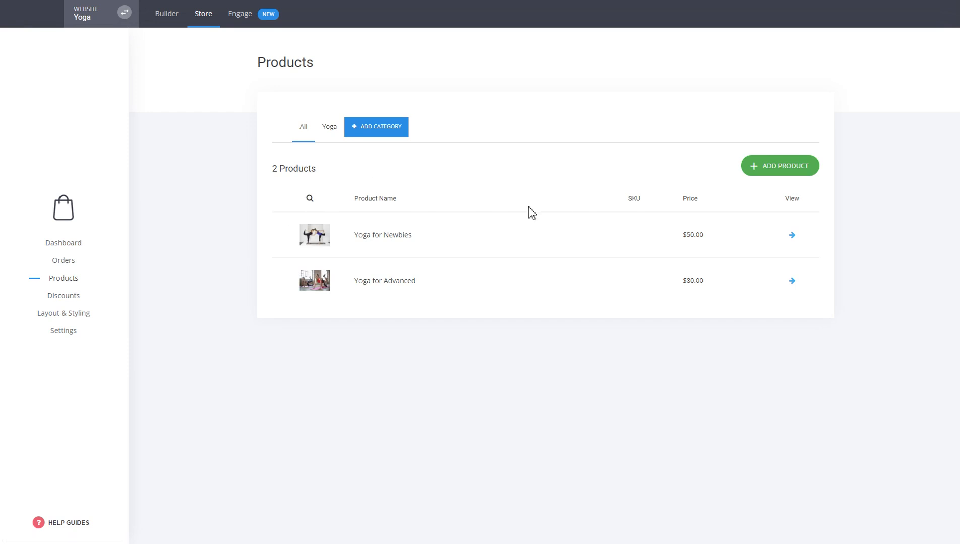
pyautogui.click(769, 170)
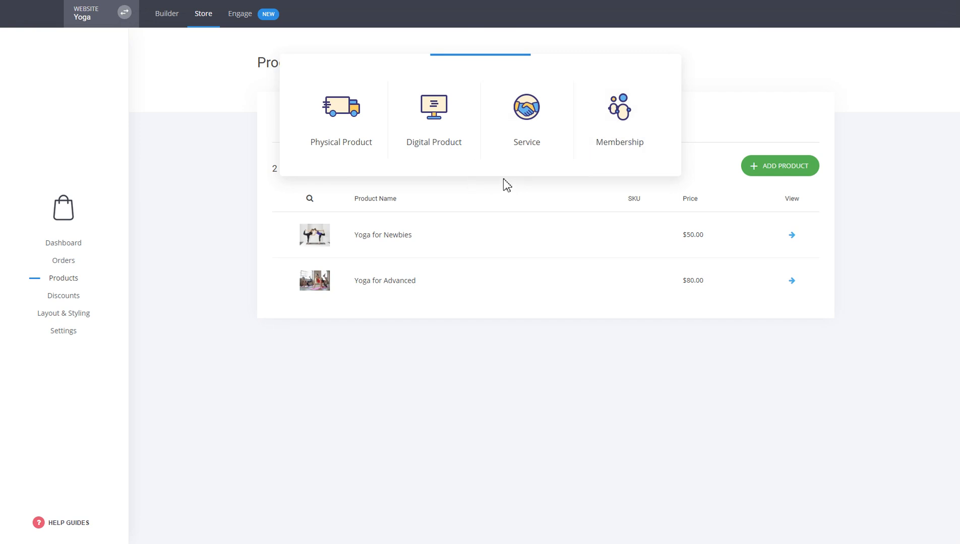
pyautogui.click(340, 141)
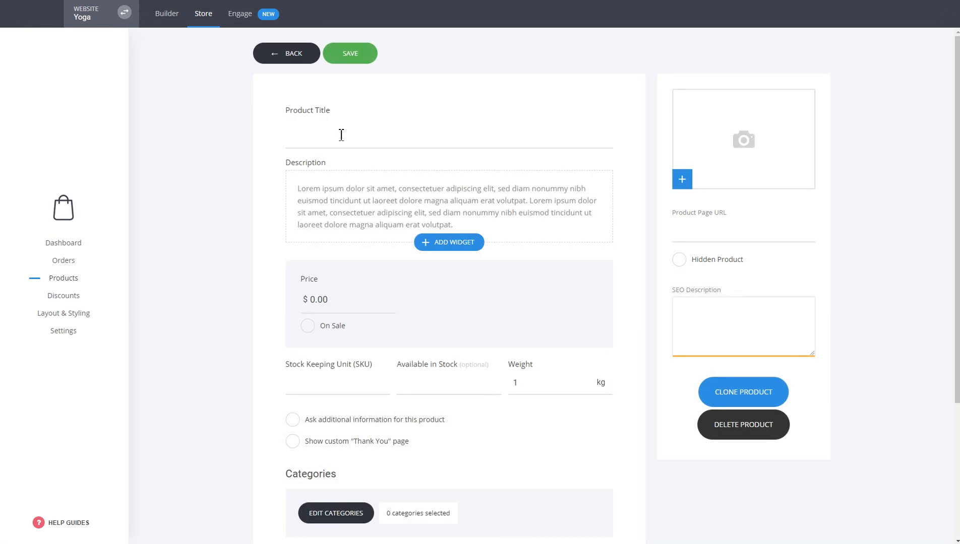
pyautogui.click(341, 135)
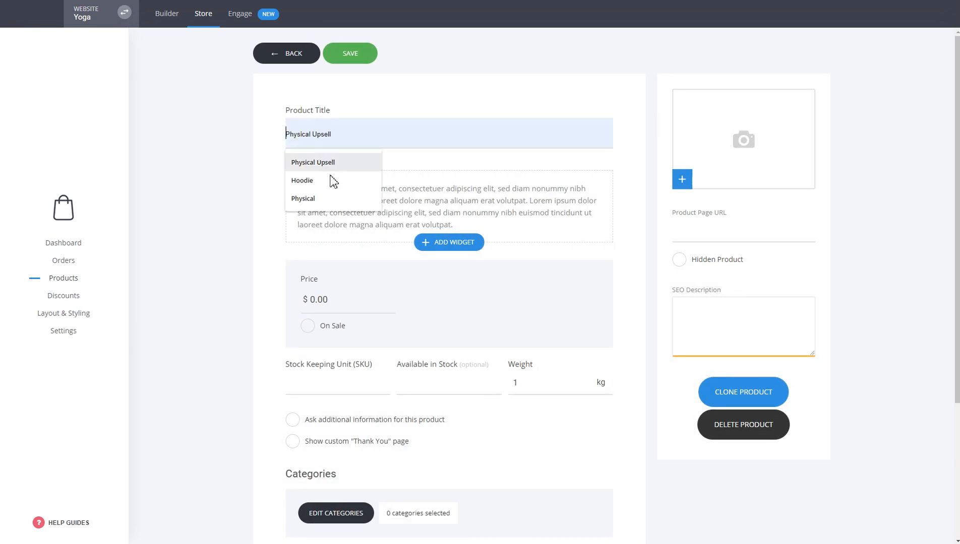
pyautogui.click(308, 198)
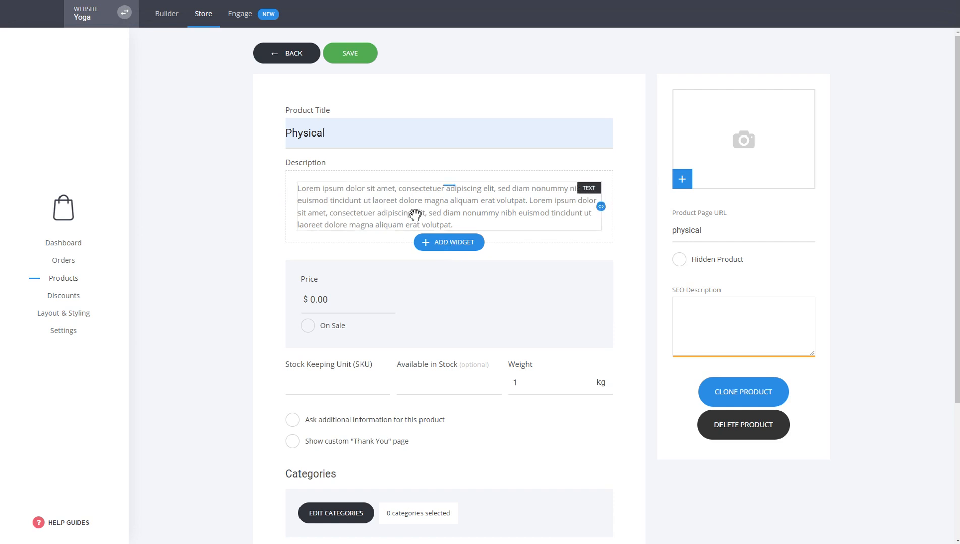
# Step: View the widgets available for the product description, dismiss them and set the product's price to $10
pyautogui.click(437, 243)
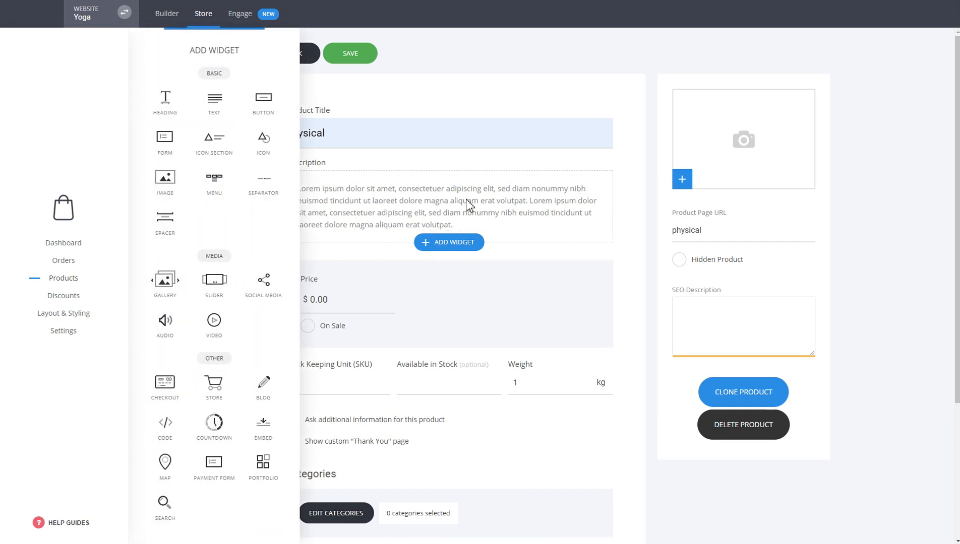
pyautogui.click(584, 270)
pyautogui.click(304, 304)
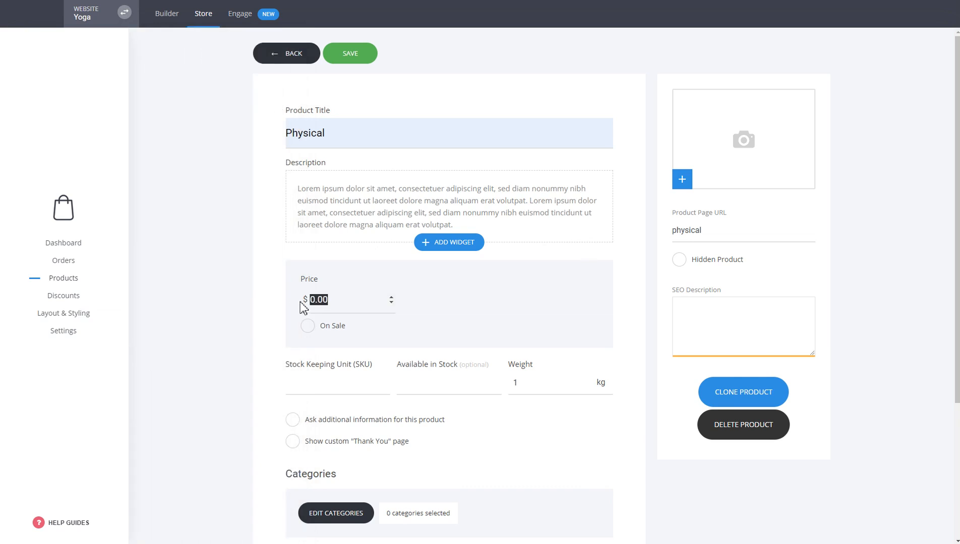
pyautogui.write('10')
# Step: Assign the product to the Yoga category
pyautogui.scroll(-2, 620, 335)
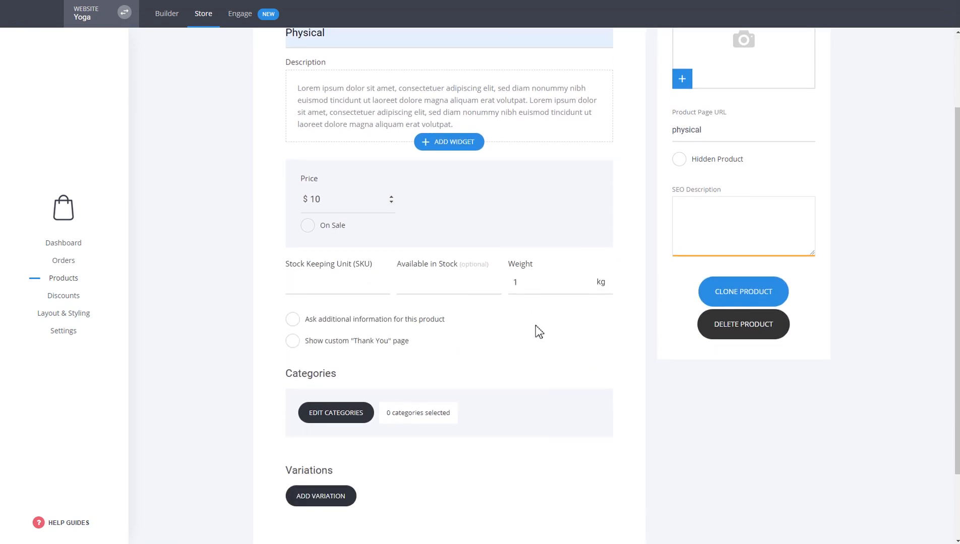
pyautogui.click(336, 420)
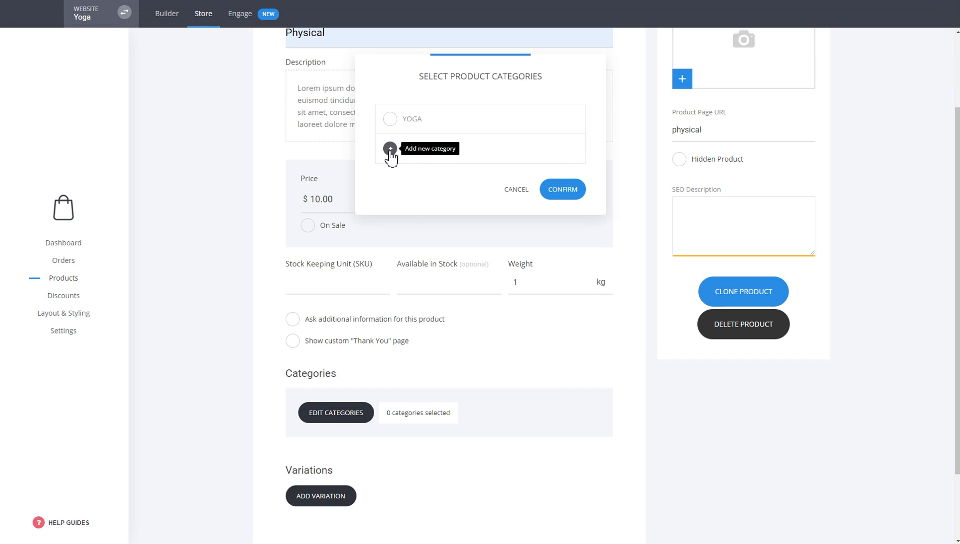
pyautogui.click(391, 121)
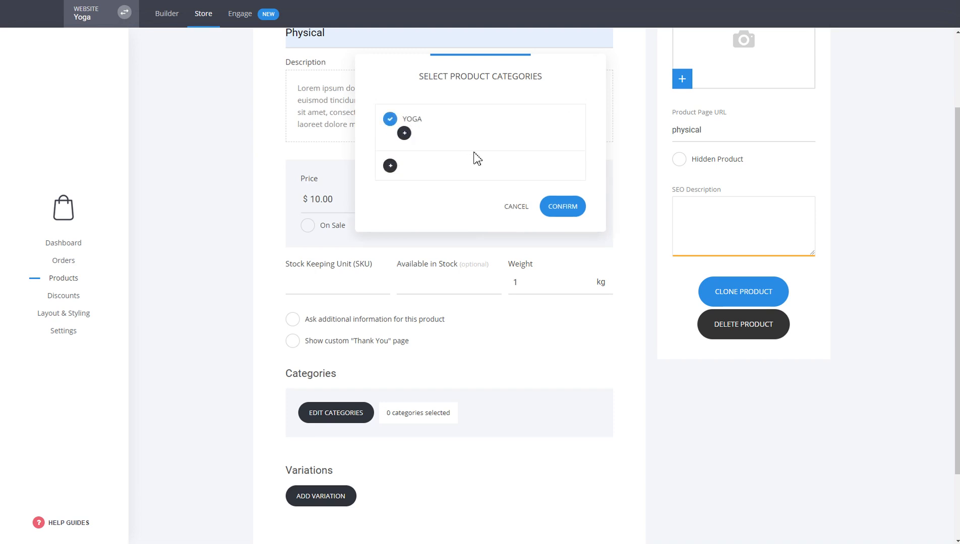
pyautogui.click(561, 207)
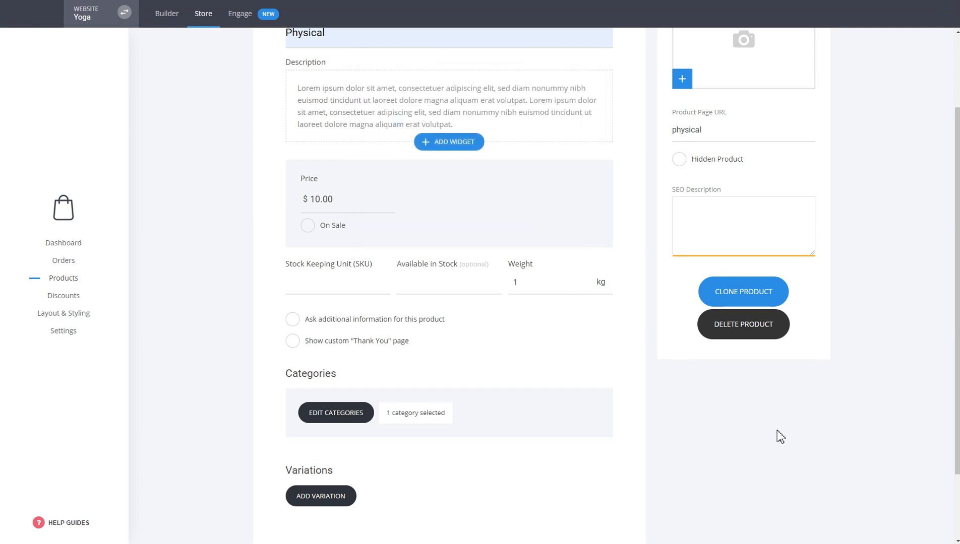
# Step: Use the yoga photo from the Images folder as the product image and save the product
pyautogui.scroll(2, 797, 431)
pyautogui.scroll(-4, 514, 480)
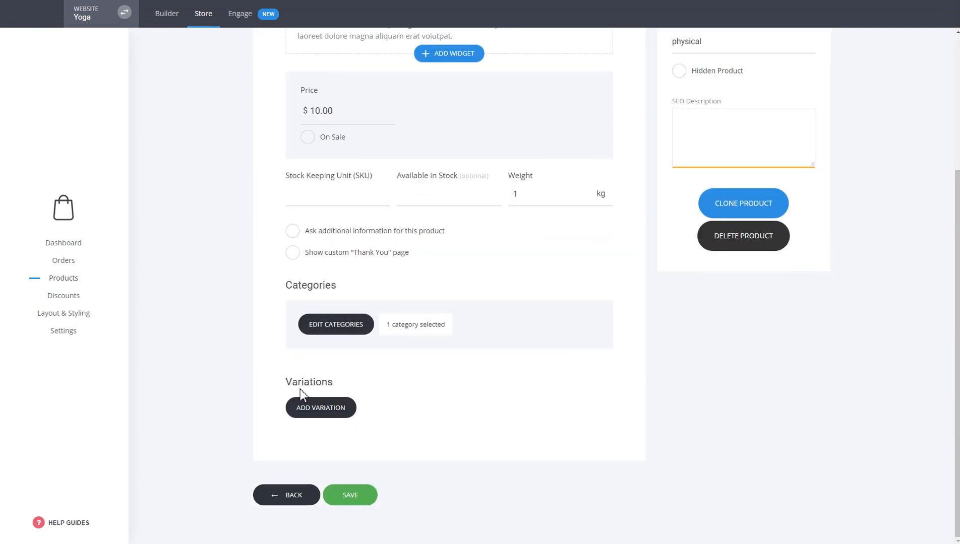
pyautogui.scroll(4, 775, 421)
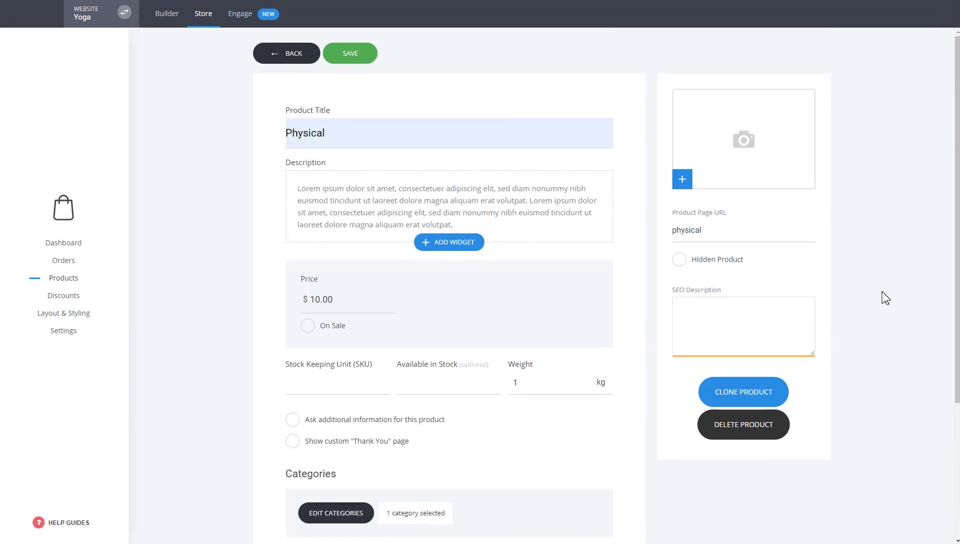
pyautogui.click(734, 191)
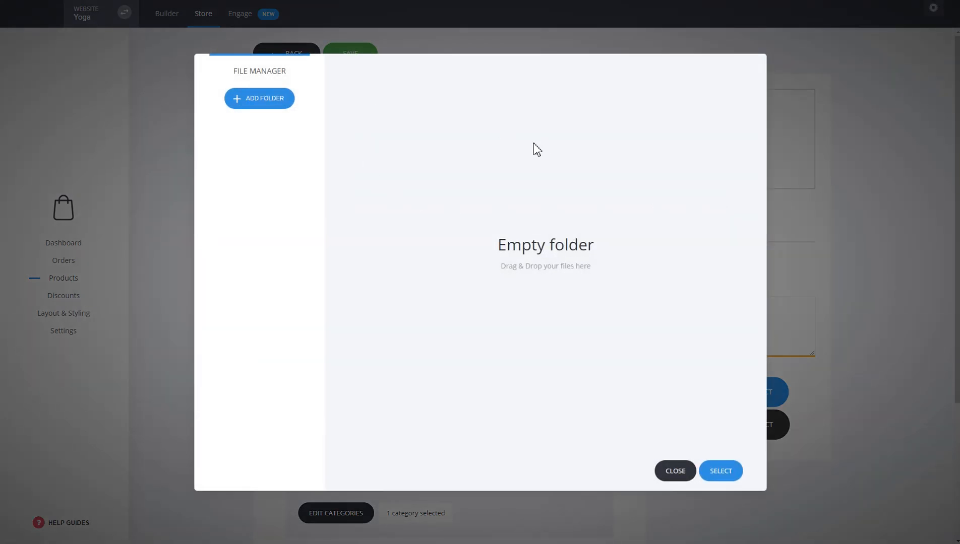
pyautogui.click(424, 125)
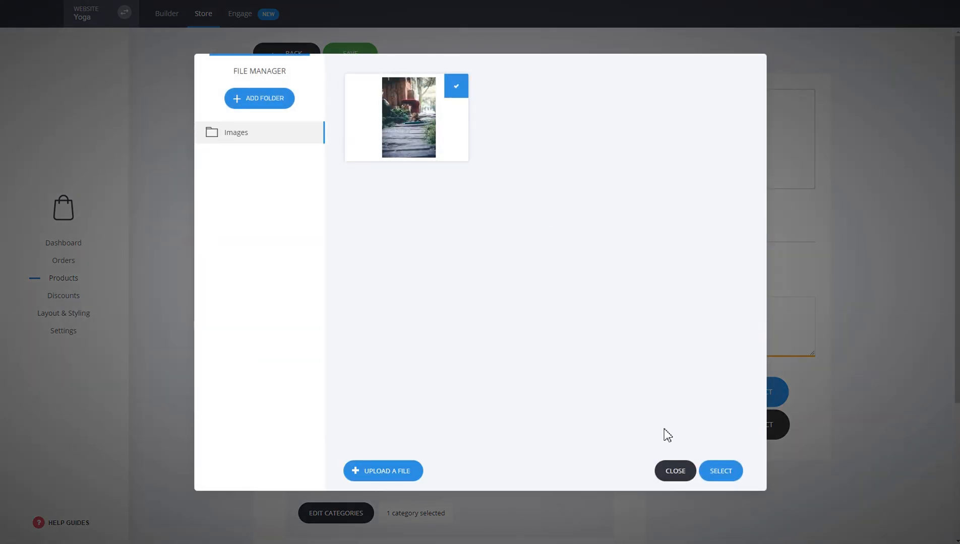
pyautogui.click(721, 472)
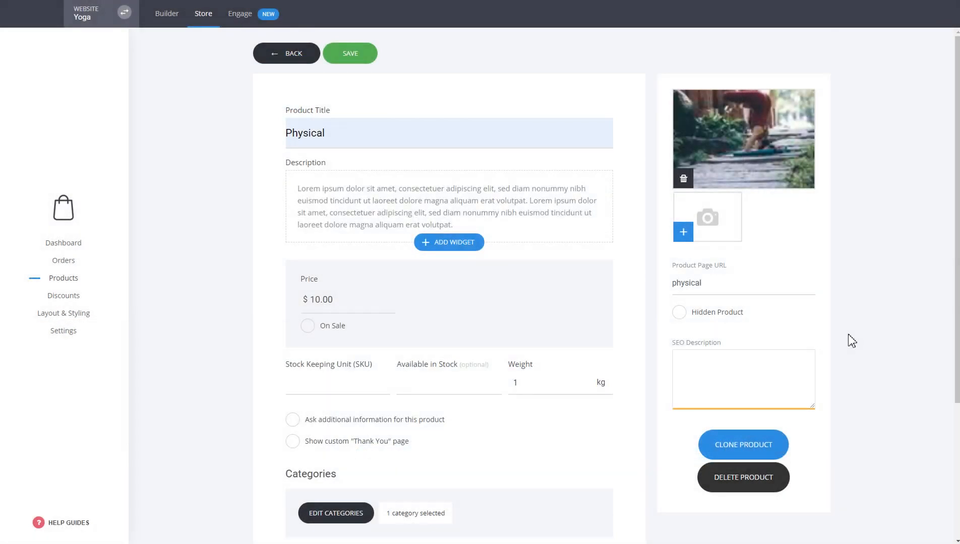
pyautogui.click(340, 58)
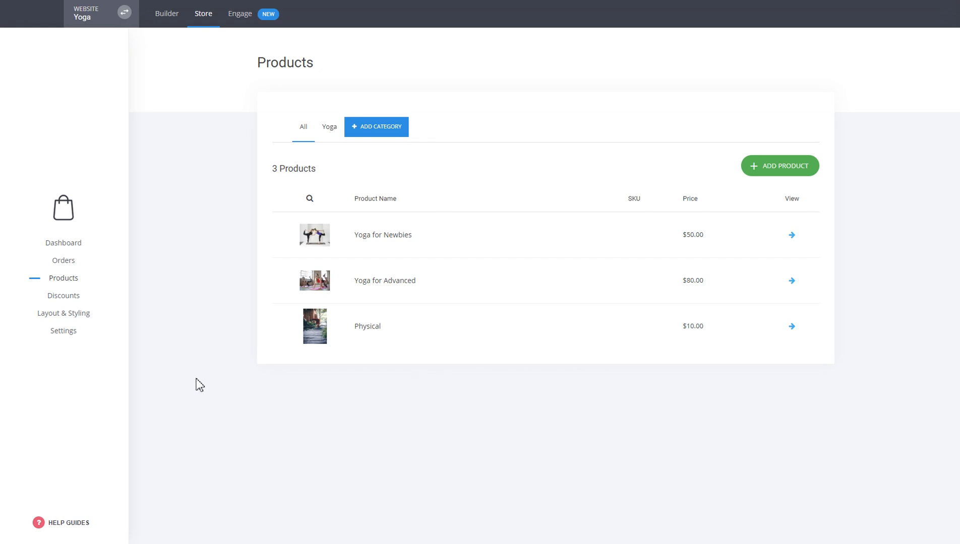
# Step: Review the existing global shipping option in the store's shipping settings without changing it
pyautogui.click(64, 334)
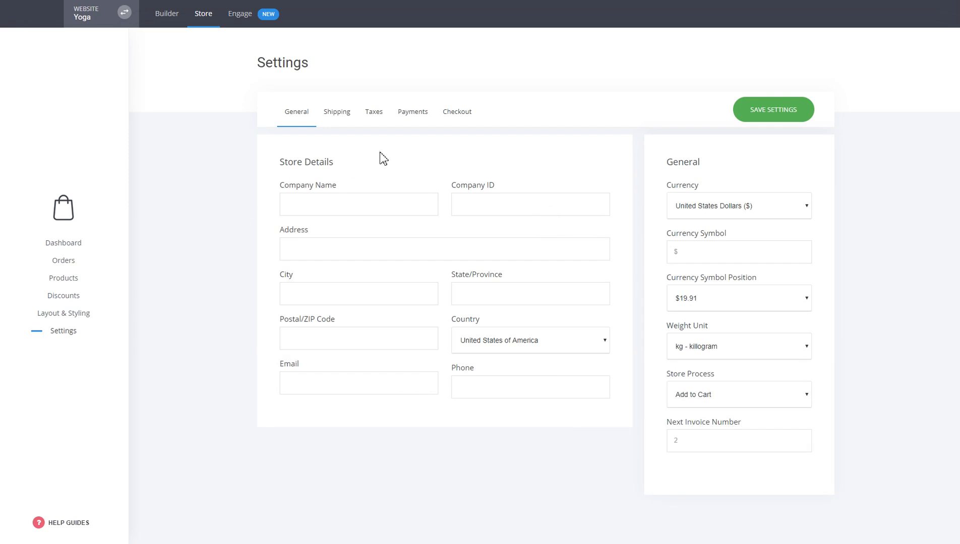
pyautogui.click(343, 122)
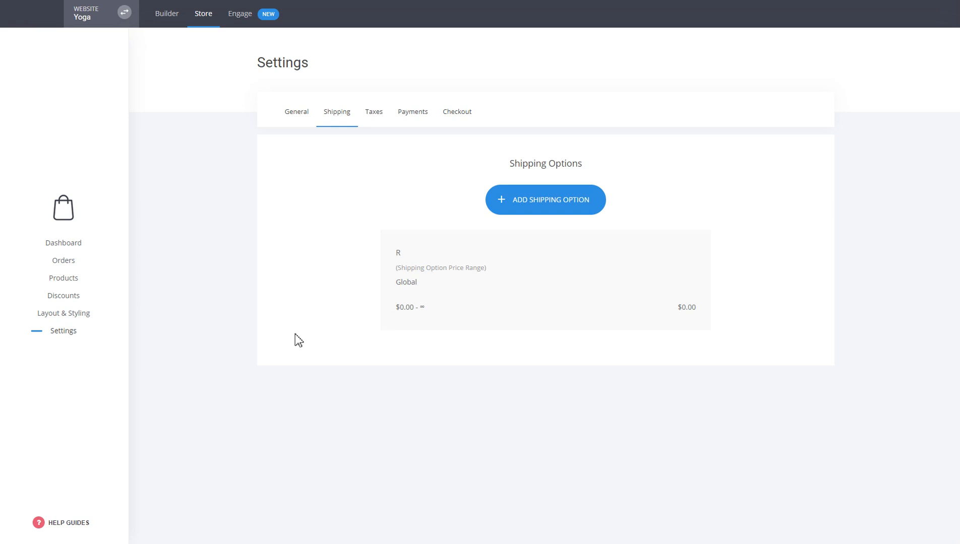
pyautogui.click(520, 298)
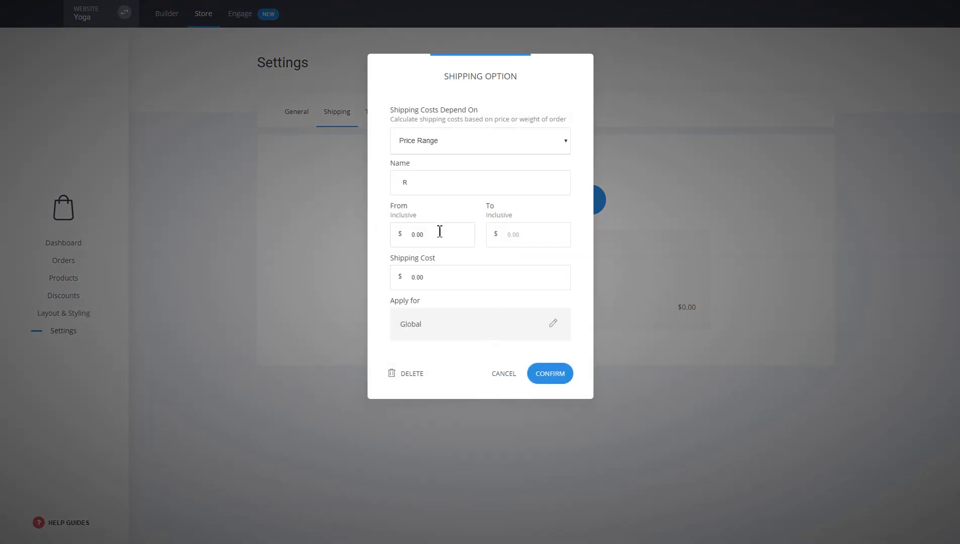
pyautogui.click(504, 376)
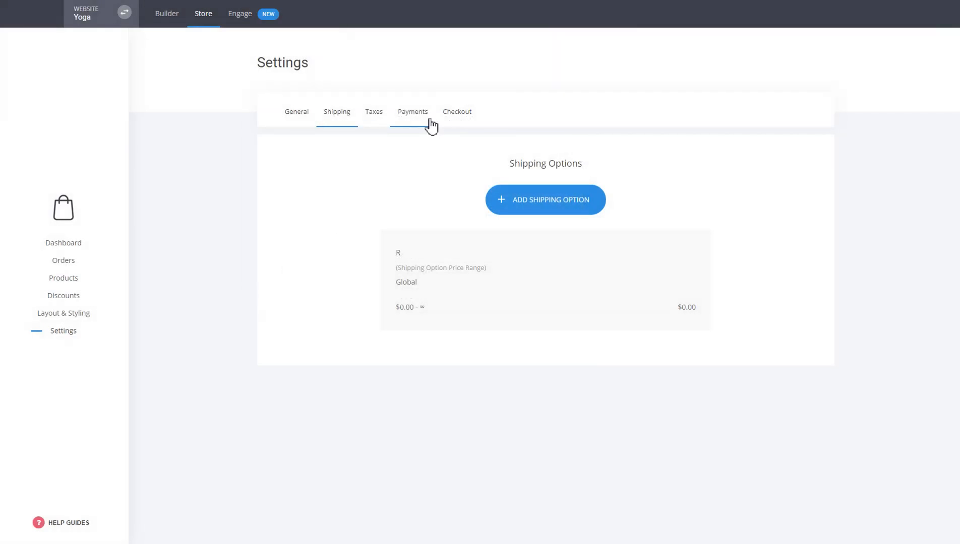
# Step: Look through the payment methods offered in the store settings, including the bank transfer options
pyautogui.click(431, 126)
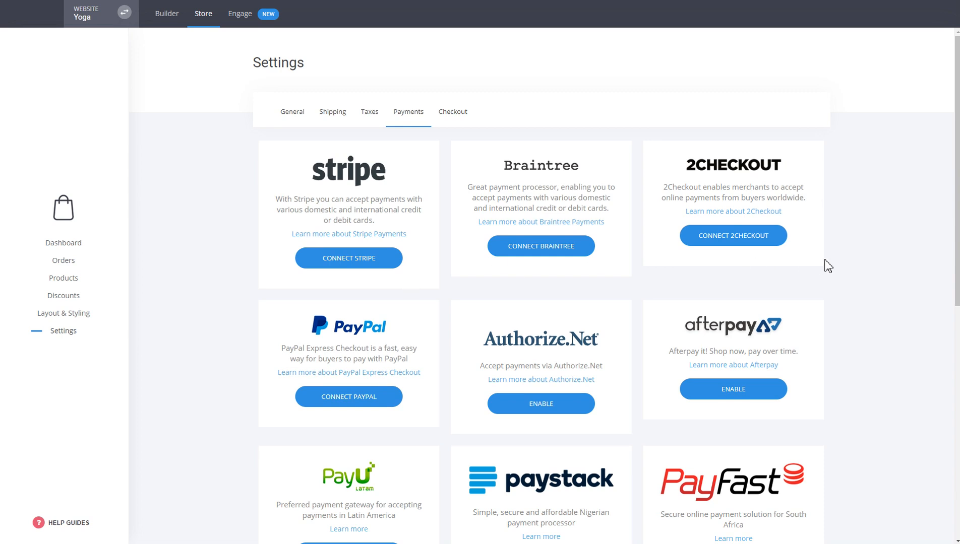
pyautogui.scroll(-4, 839, 263)
pyautogui.scroll(-5, 841, 262)
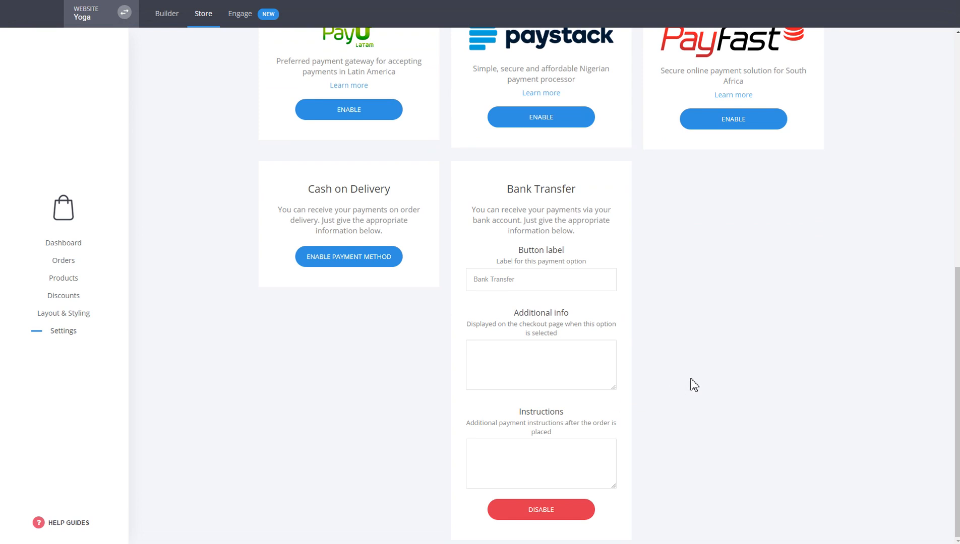
pyautogui.scroll(6, 694, 385)
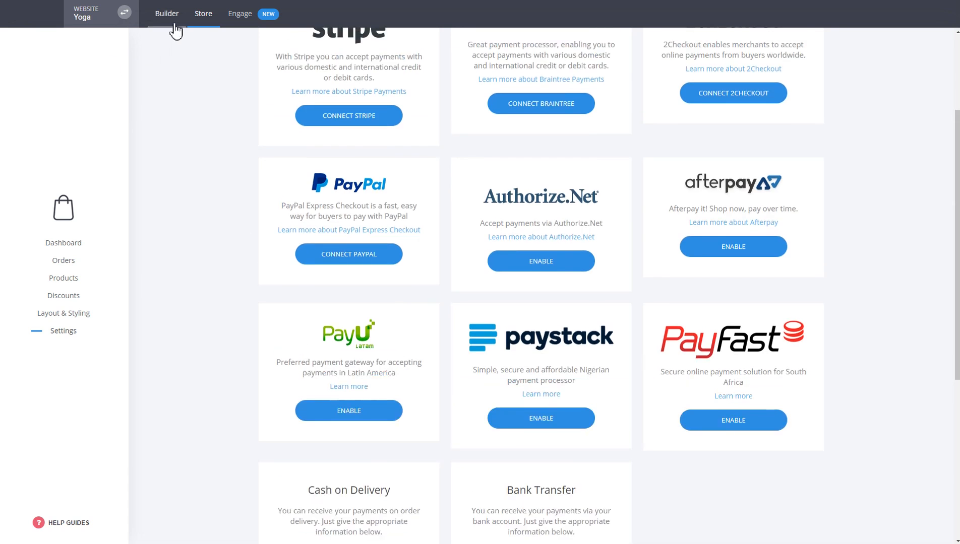
# Step: Place a Store widget below the intro text of the website's yoga benefits section and lower its maximum number of products
pyautogui.click(171, 18)
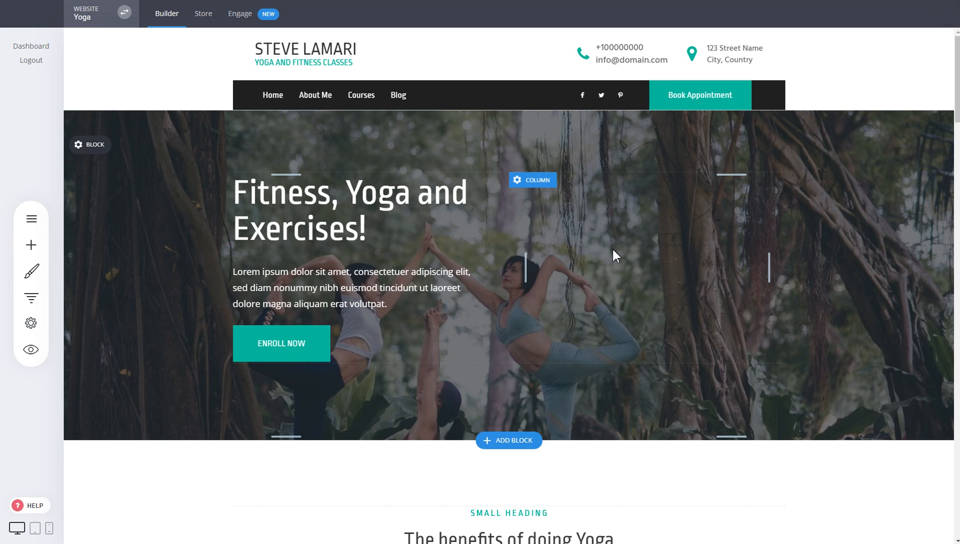
pyautogui.scroll(-4, 621, 255)
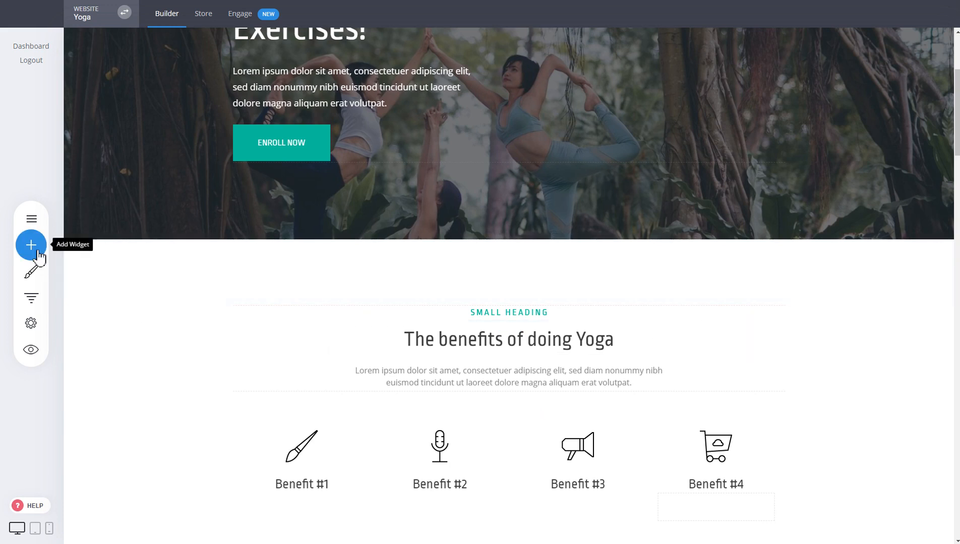
pyautogui.click(39, 258)
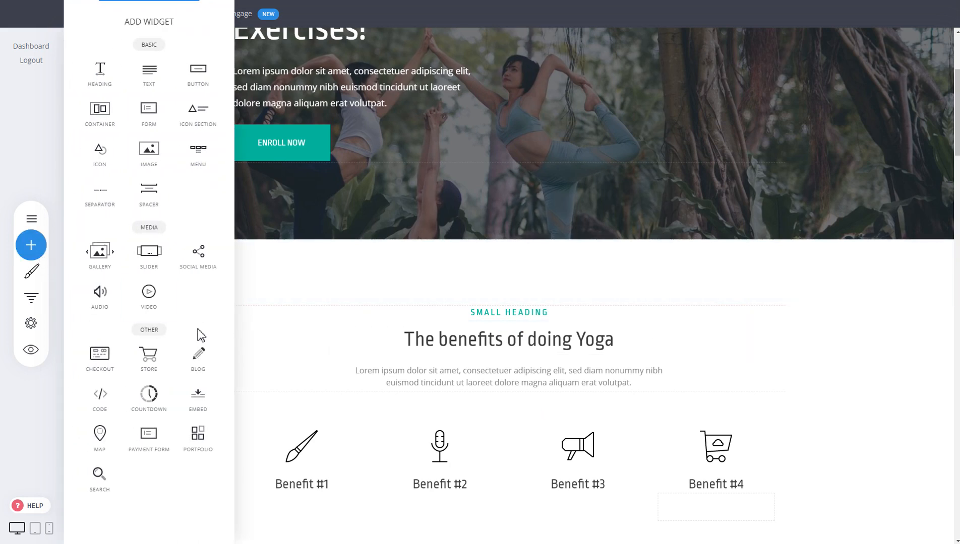
pyautogui.moveTo(151, 359); pyautogui.dragTo(576, 391)
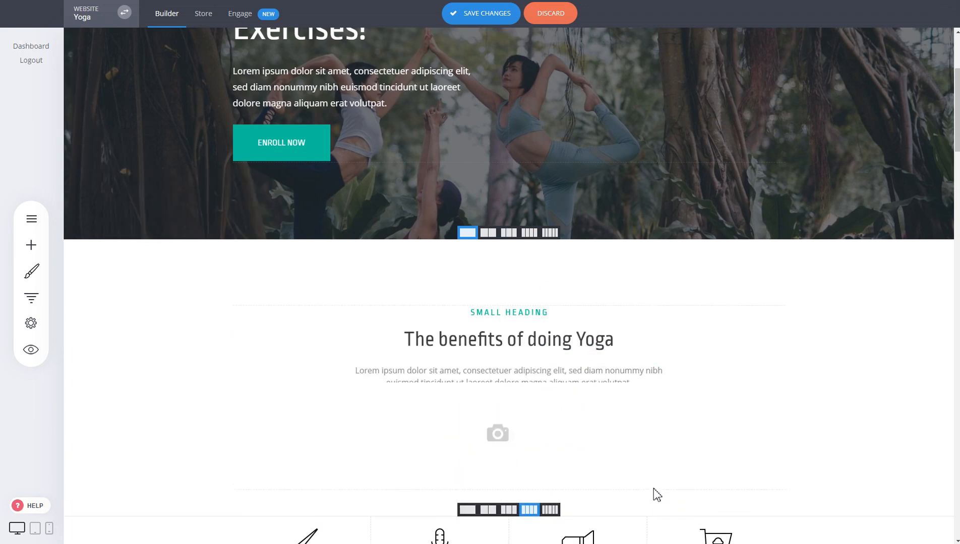
pyautogui.moveTo(137, 265); pyautogui.dragTo(137, 204)
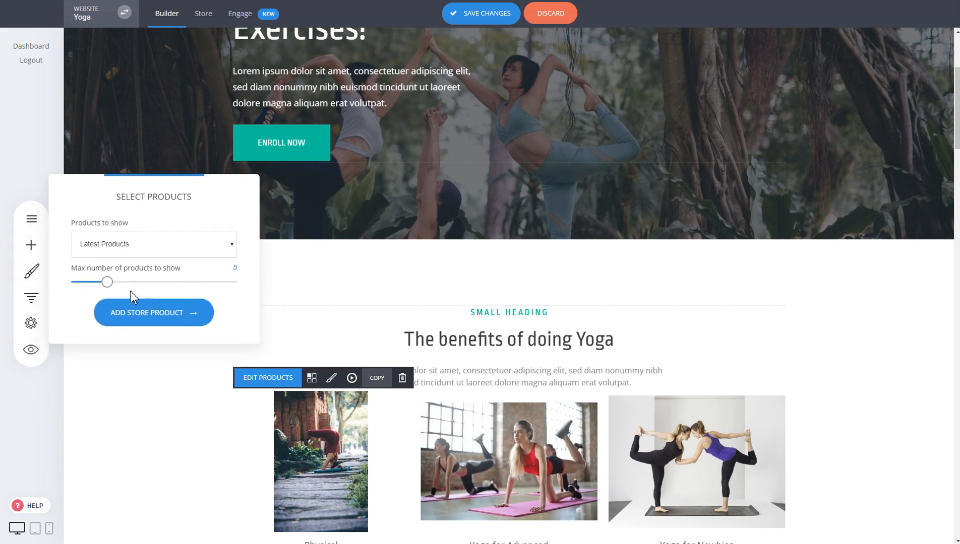
pyautogui.moveTo(107, 283); pyautogui.dragTo(89, 288)
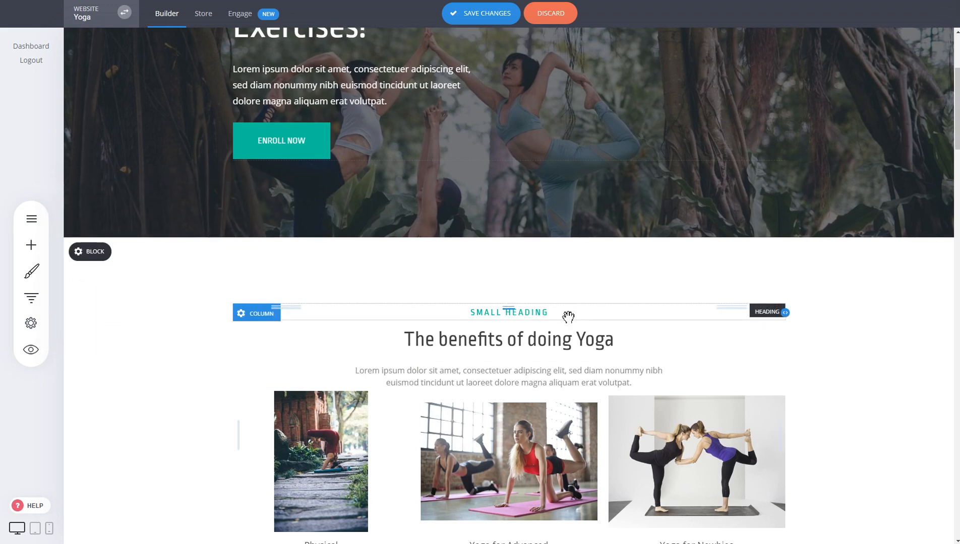
# Step: Add a small gap above the Store widget and show the "Add to Cart" / "Buy Now" button on its products
pyautogui.scroll(-4, 568, 317)
pyautogui.moveTo(528, 192); pyautogui.dragTo(528, 208)
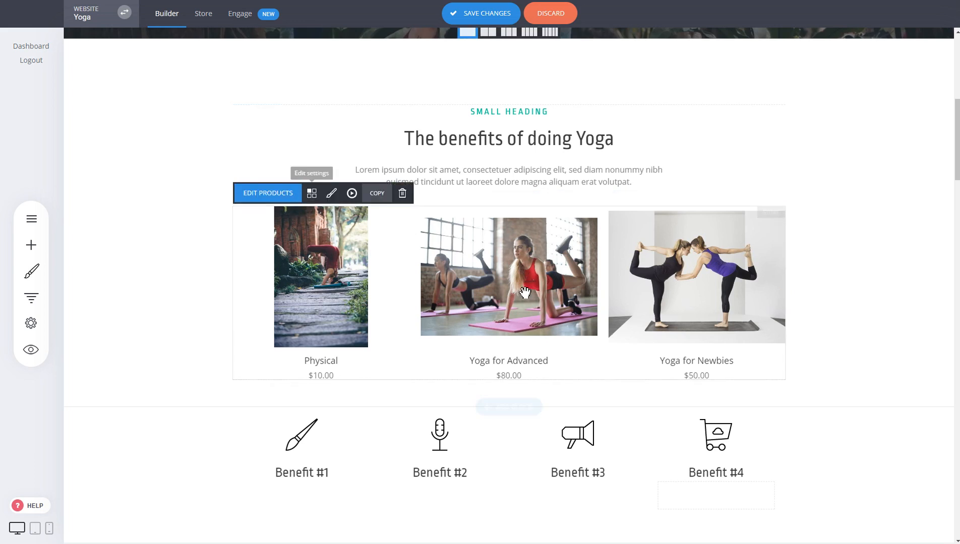
pyautogui.click(312, 194)
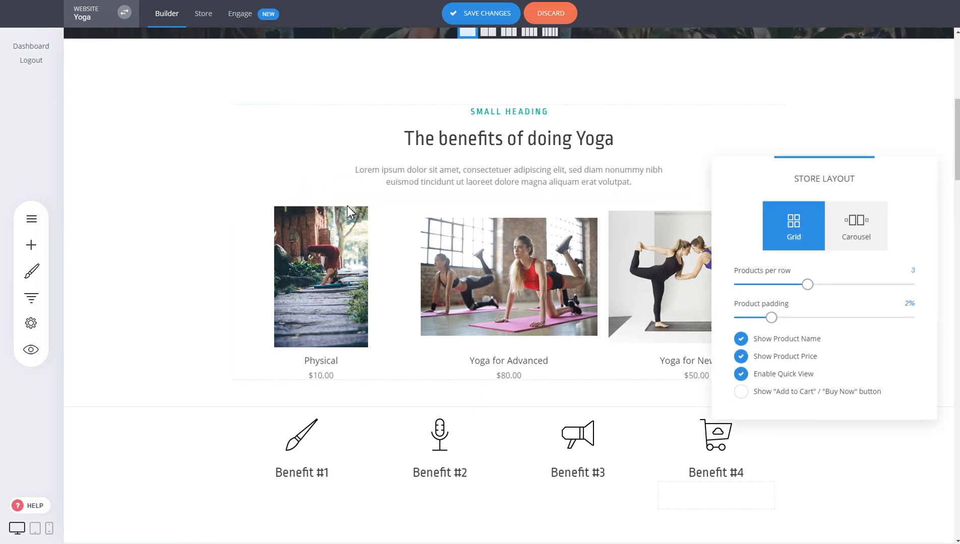
pyautogui.click(767, 393)
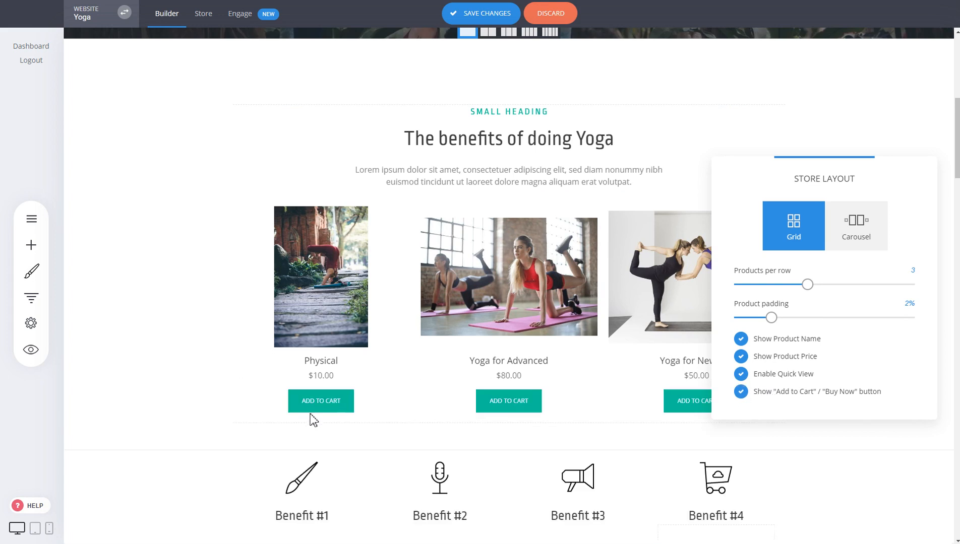
pyautogui.click(520, 411)
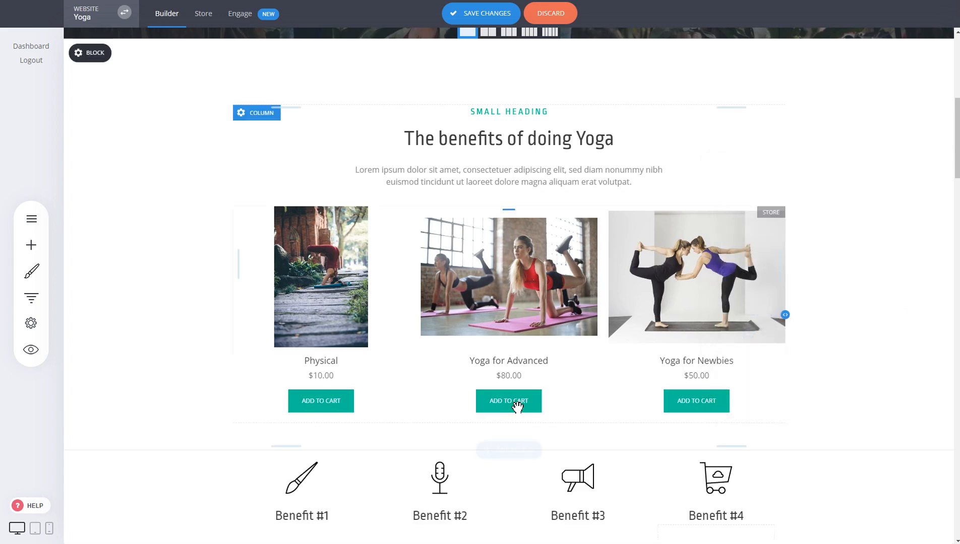
# Step: Save the Store widget changes and add a Cart widget after the Book Appointment button in the header's navigation bar
pyautogui.click(479, 16)
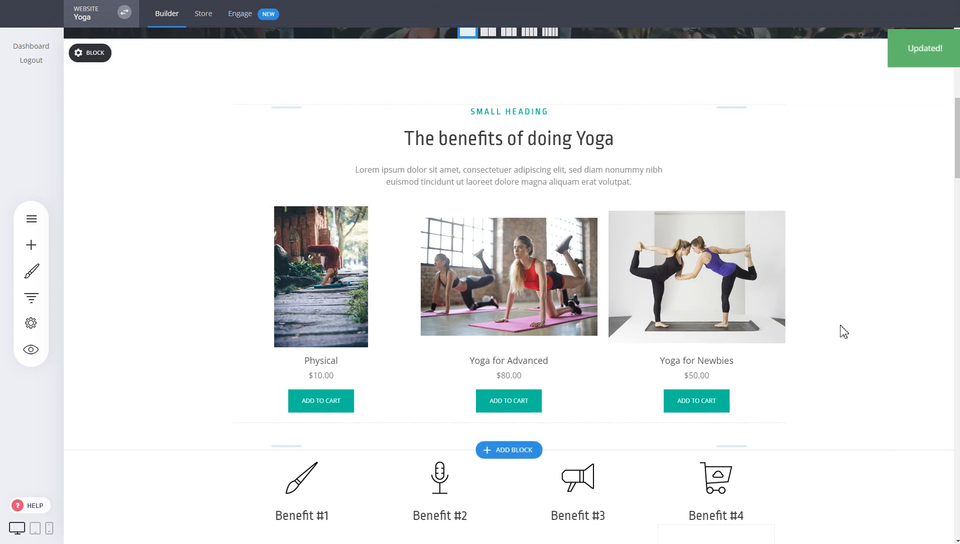
pyautogui.scroll(8, 843, 332)
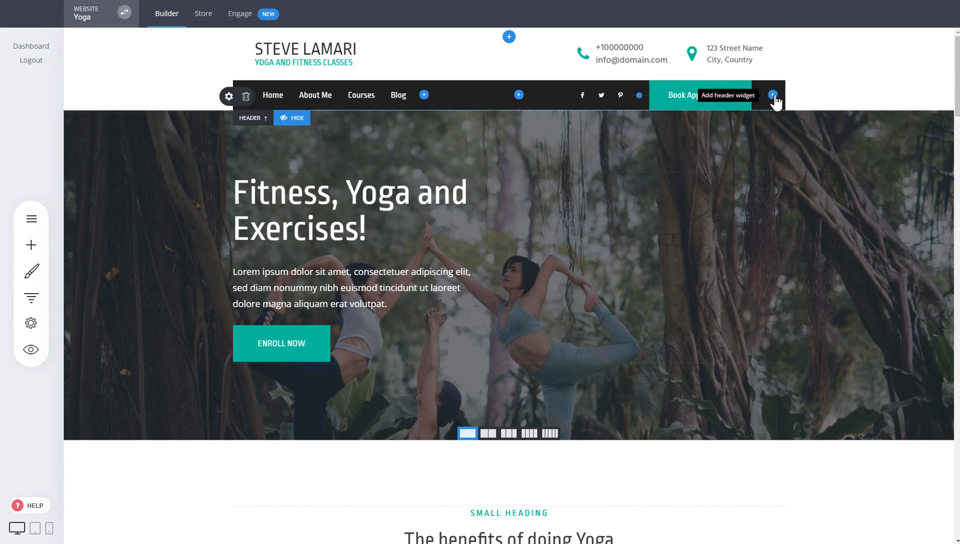
pyautogui.click(773, 95)
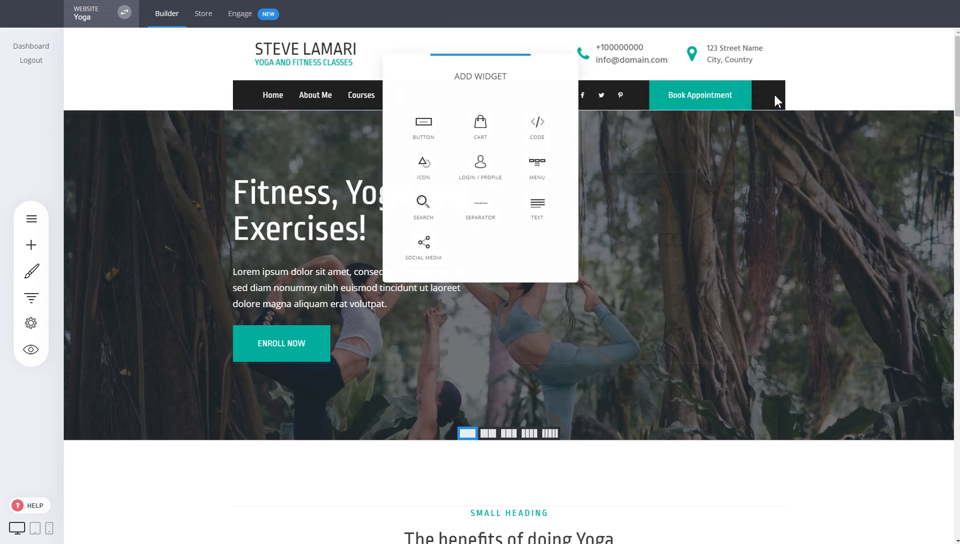
pyautogui.click(492, 137)
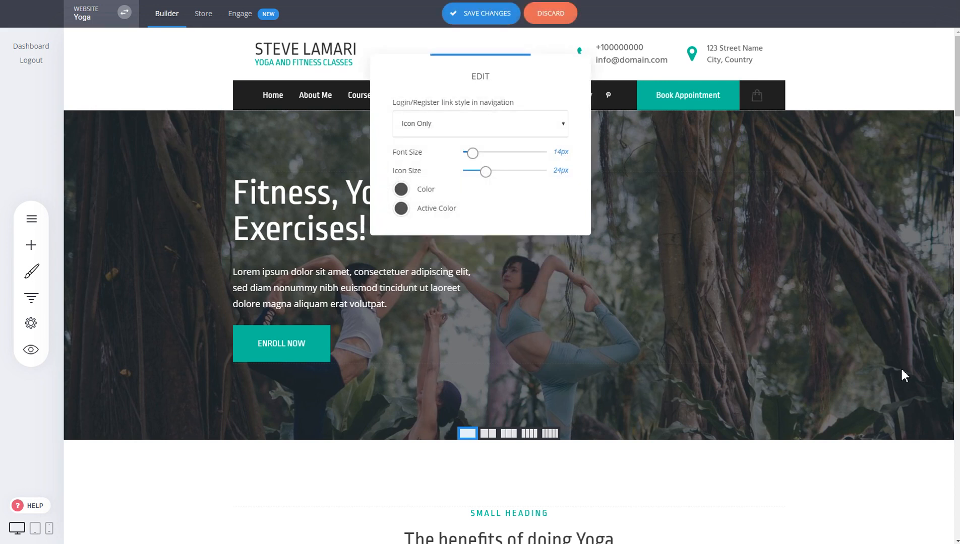
# Step: Set the header cart icon's color to white (FFFFFF) and save the changes
pyautogui.click(401, 190)
pyautogui.click(519, 372)
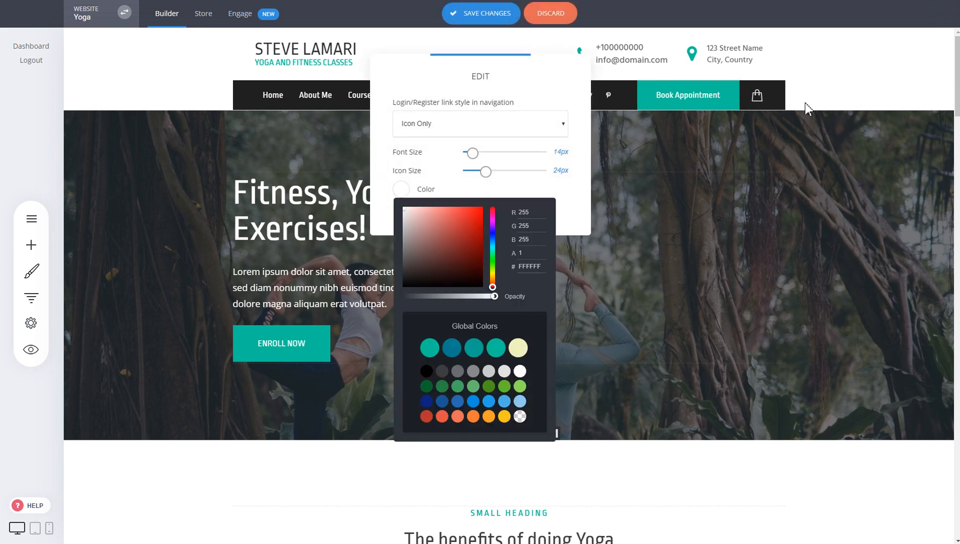
pyautogui.click(837, 151)
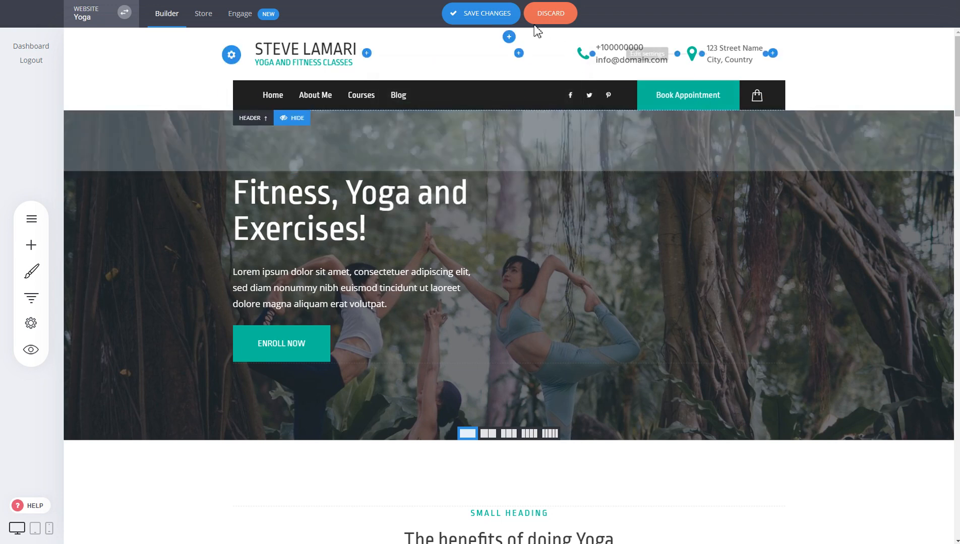
pyautogui.click(511, 16)
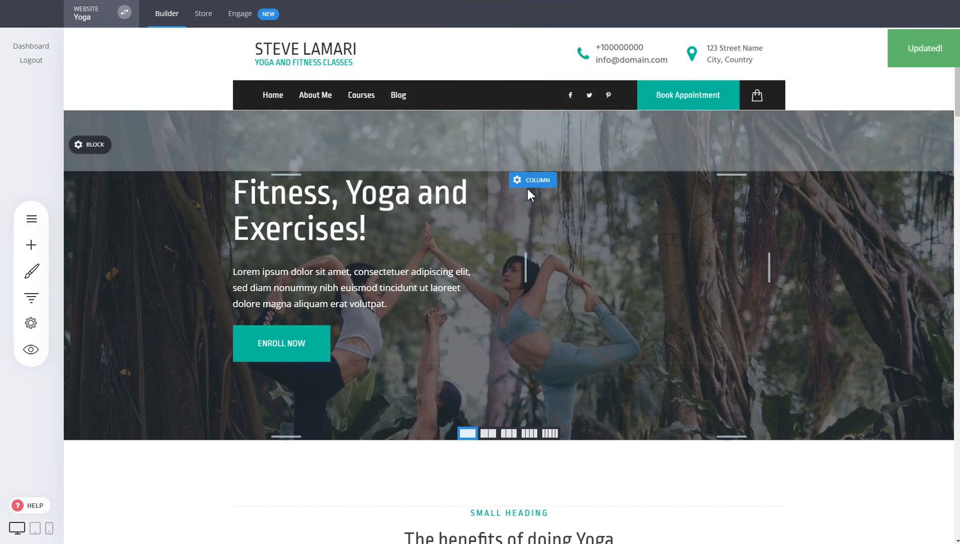
# Step: Preview the website and add the Physical product to the cart from its product page
pyautogui.scroll(-5, 527, 188)
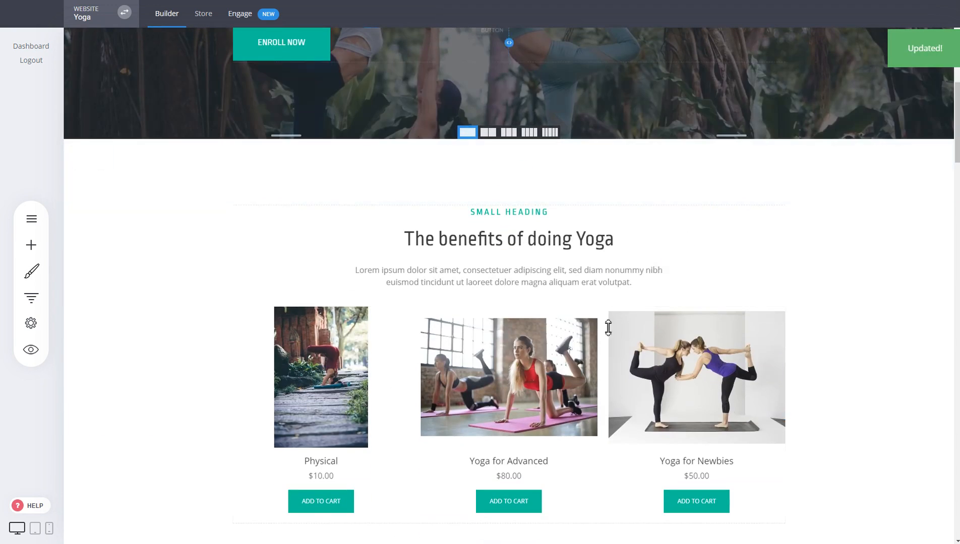
pyautogui.click(31, 349)
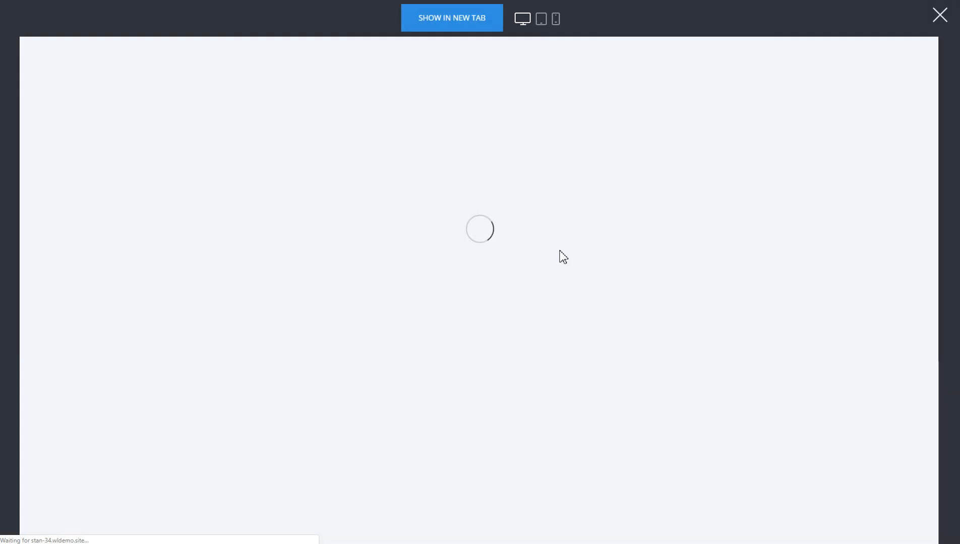
pyautogui.scroll(-6, 738, 300)
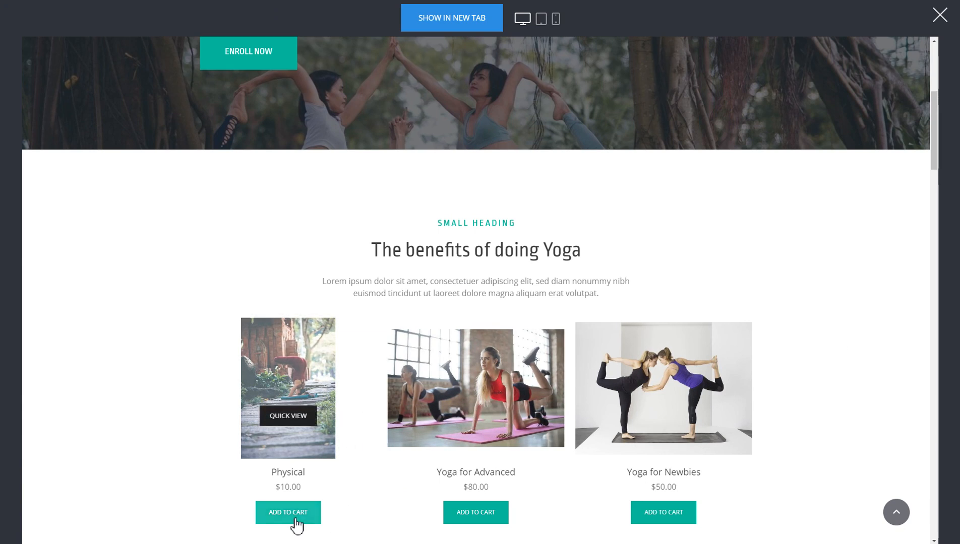
pyautogui.click(306, 351)
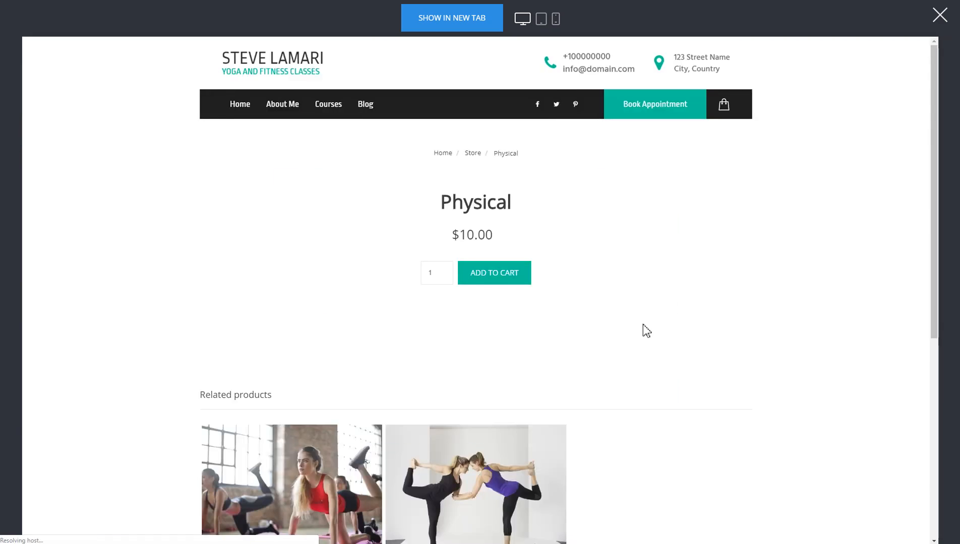
pyautogui.scroll(-9, 643, 325)
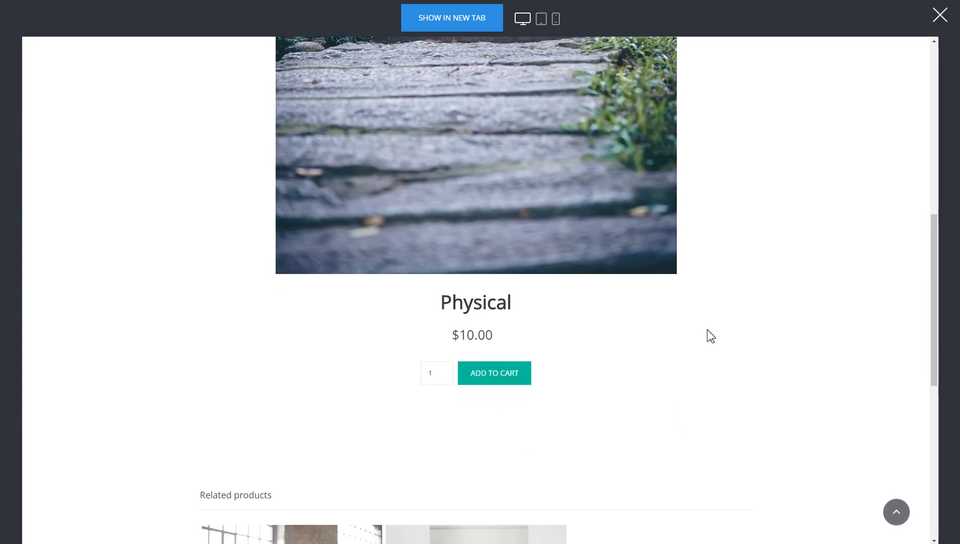
pyautogui.click(527, 386)
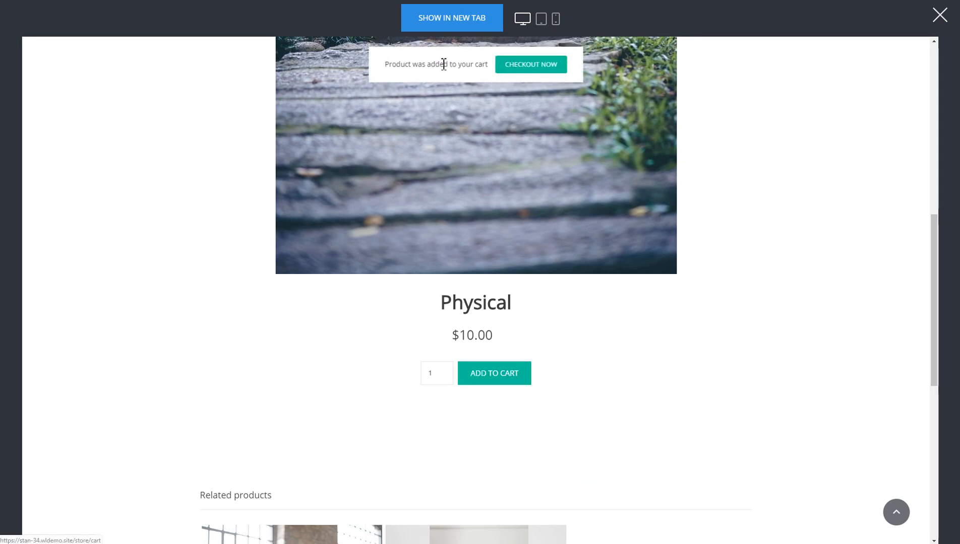
# Step: Check the shopping cart and the checkout page through the header cart icon, and close the preview
pyautogui.scroll(9, 709, 367)
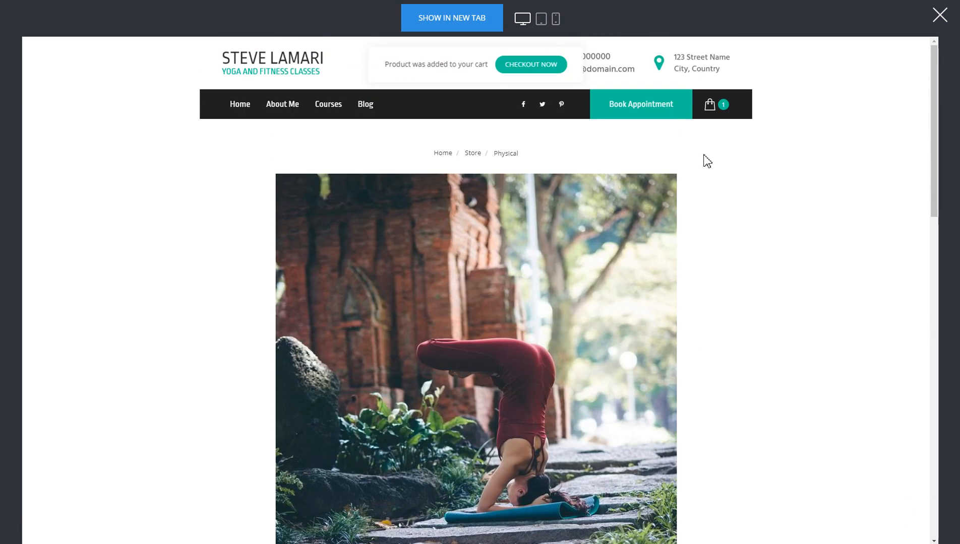
pyautogui.click(714, 115)
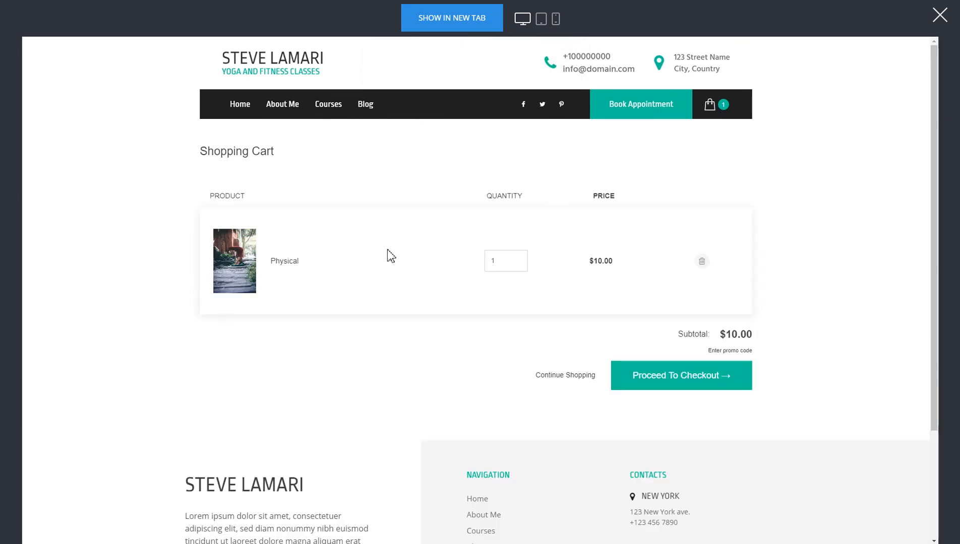
pyautogui.click(703, 383)
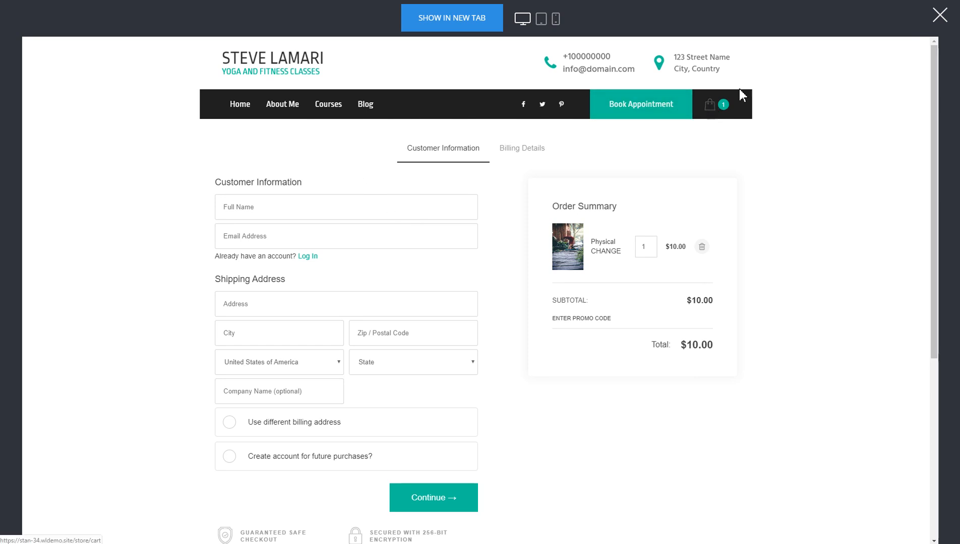
pyautogui.click(939, 15)
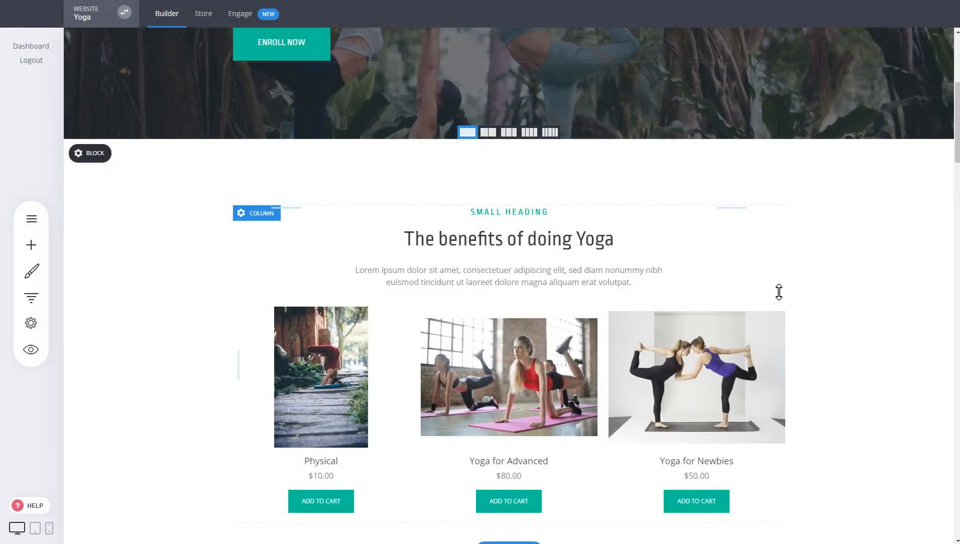
# Step: Set the store product Yoga for Advanced as the link target of the Buy Now button beside the yoga image
pyautogui.scroll(-2, 802, 298)
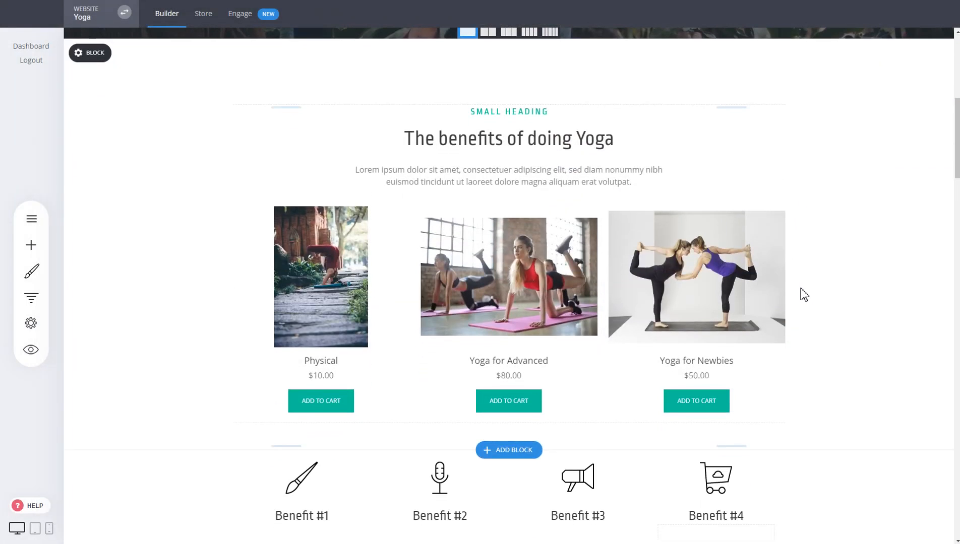
pyautogui.scroll(-4, 804, 295)
pyautogui.scroll(5, 805, 294)
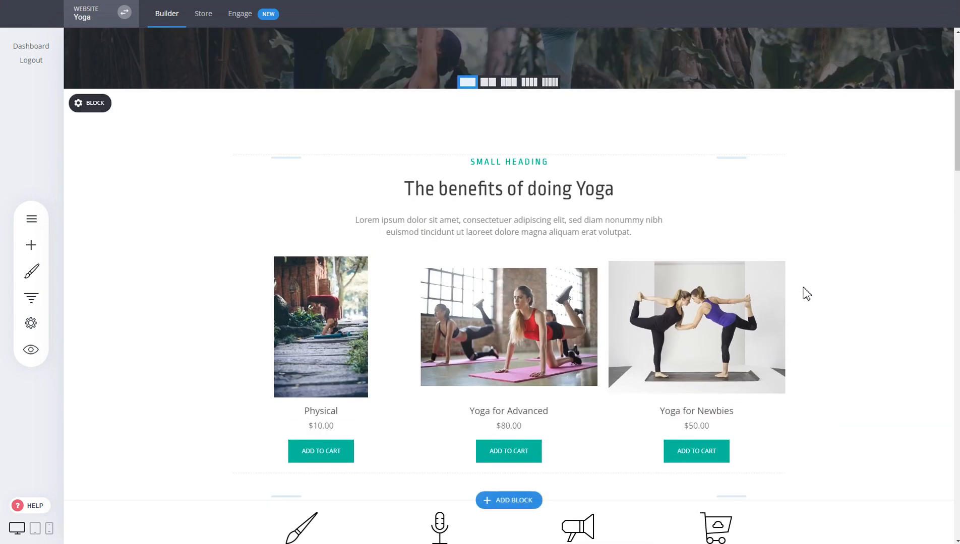
pyautogui.scroll(-4, 806, 294)
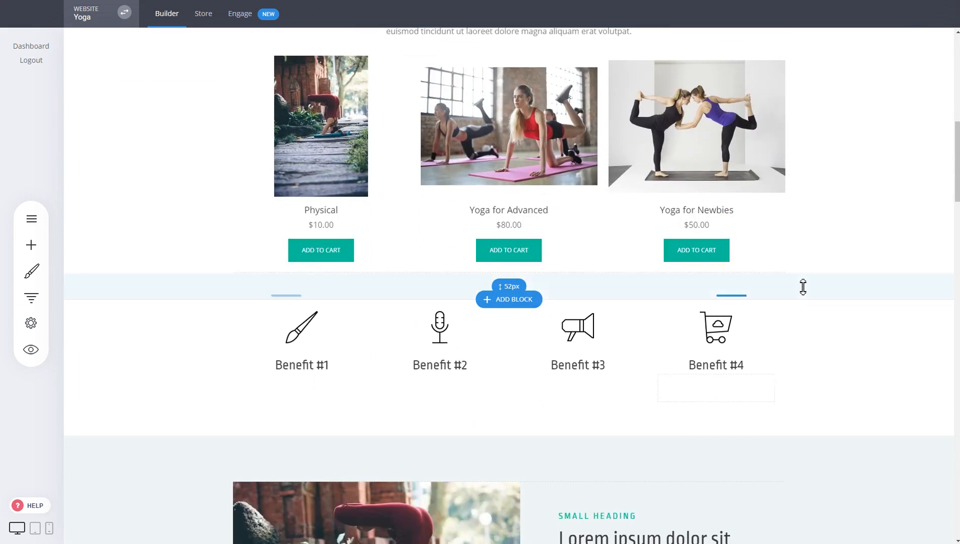
pyautogui.scroll(-5, 802, 287)
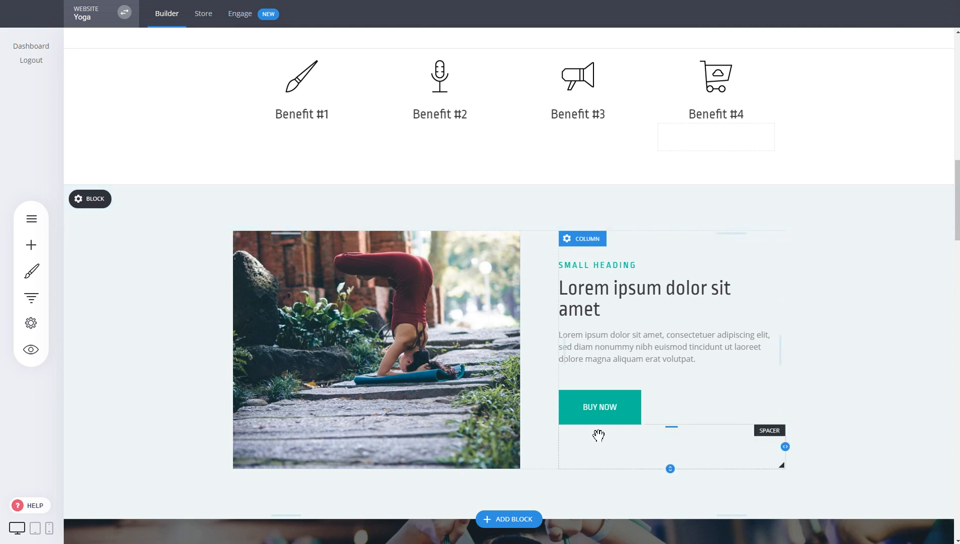
pyautogui.click(619, 411)
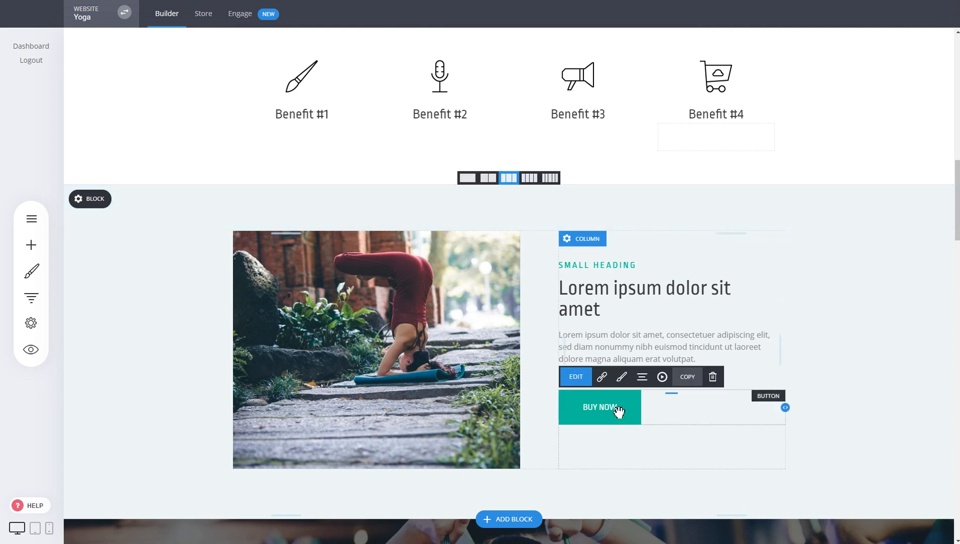
pyautogui.click(601, 378)
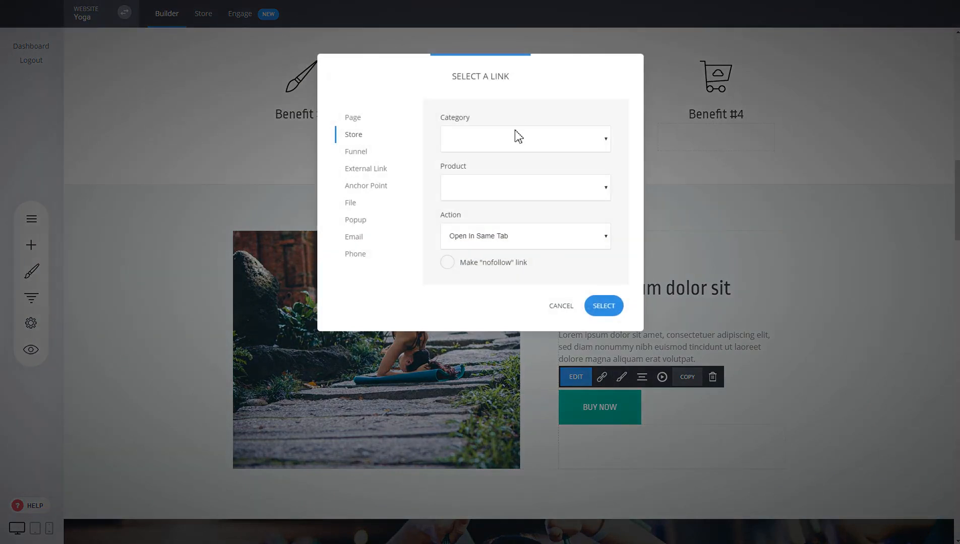
pyautogui.moveTo(439, 129); pyautogui.dragTo(429, 130)
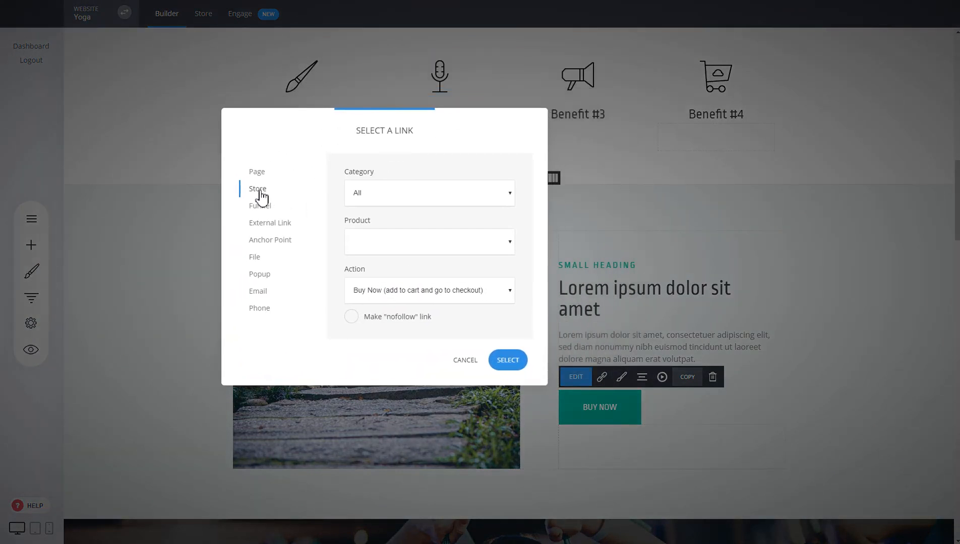
pyautogui.click(256, 176)
pyautogui.click(255, 191)
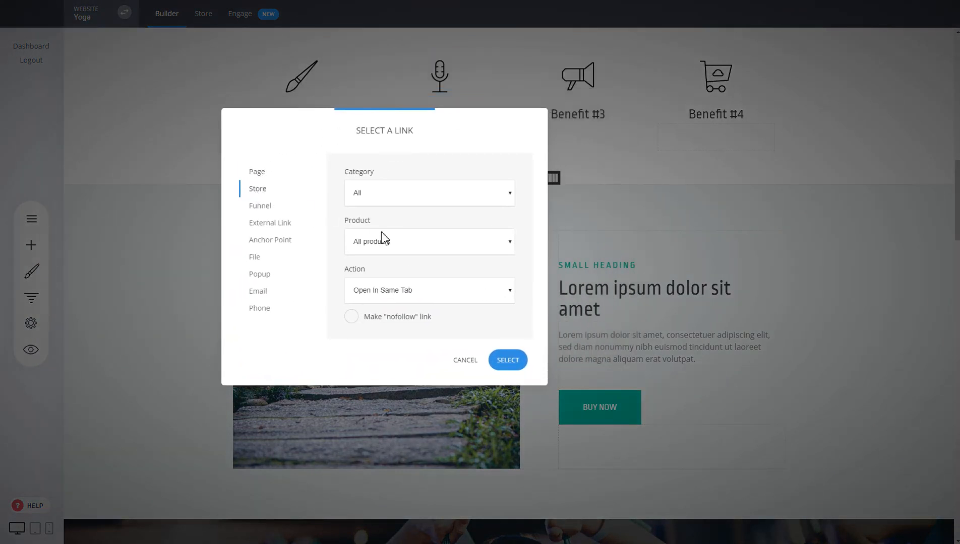
pyautogui.click(394, 242)
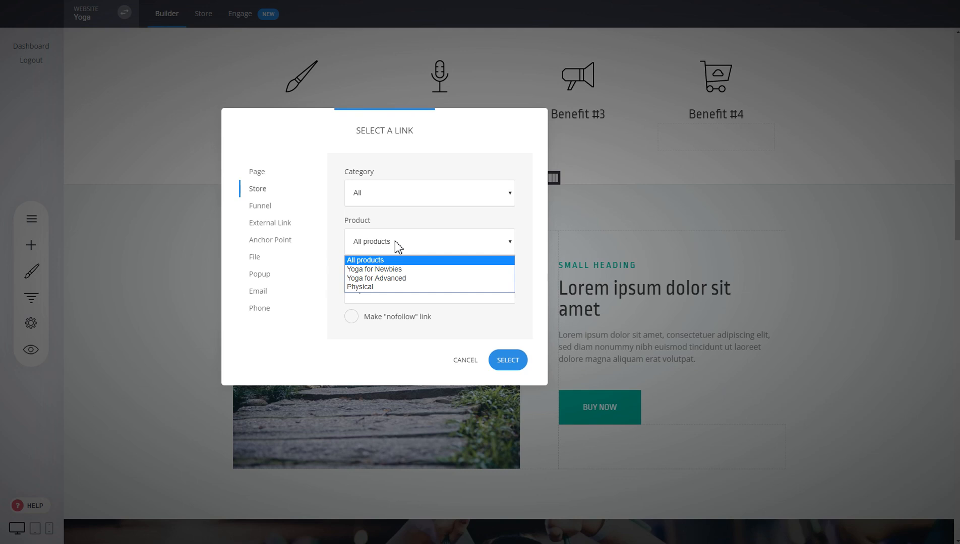
pyautogui.click(382, 280)
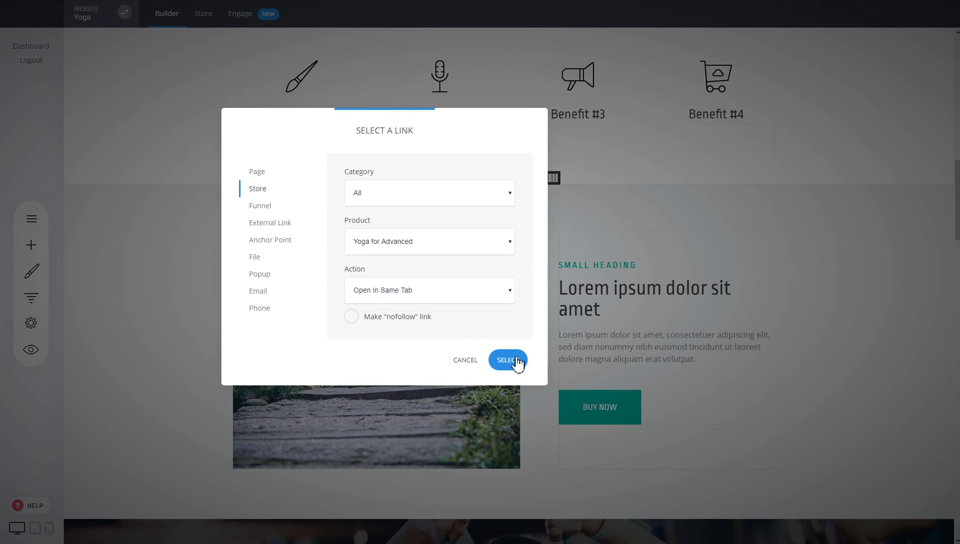
# Step: Set the button link's action to "Buy Now (add to cart and go to checkout)", apply the link and save the page
pyautogui.click(437, 301)
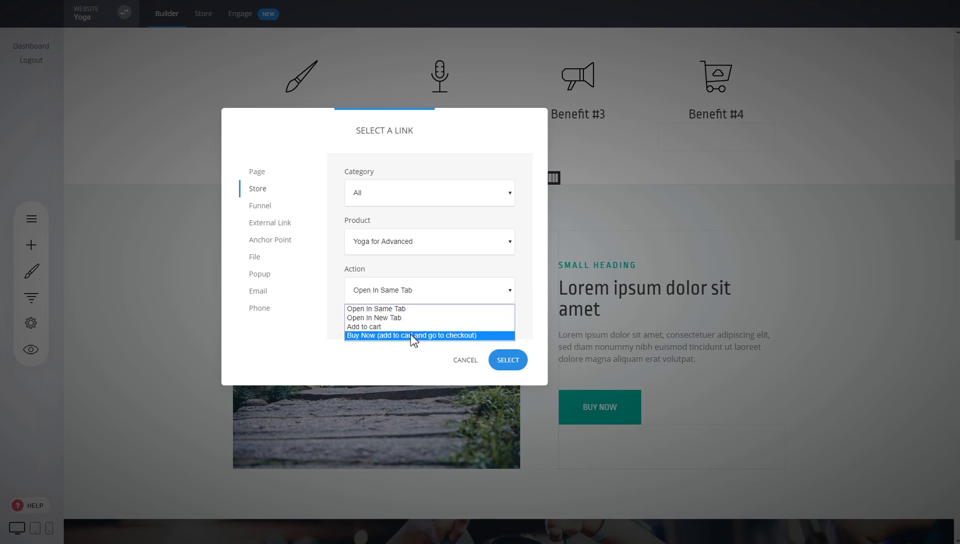
pyautogui.click(393, 337)
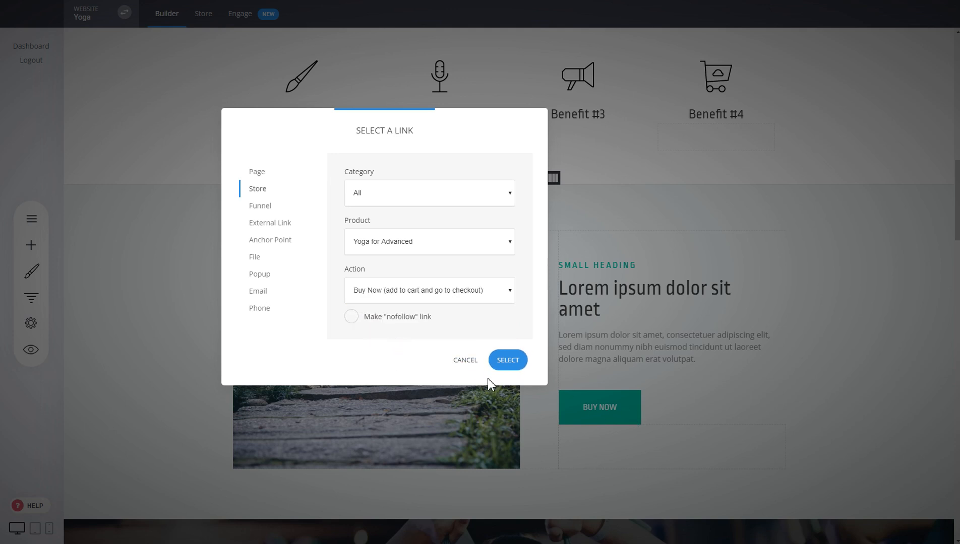
pyautogui.click(503, 367)
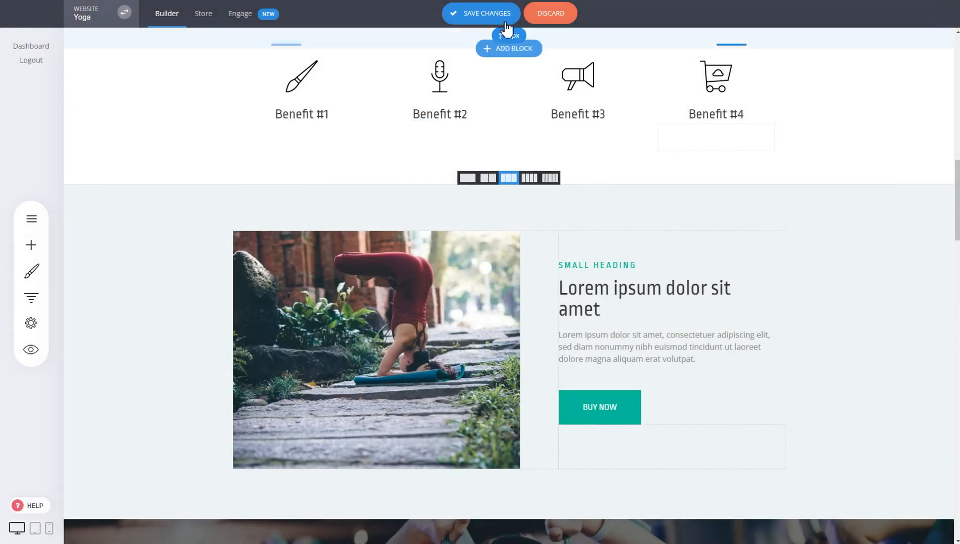
pyautogui.click(504, 19)
# Step: Test the Buy Now button in the website preview and remove the Physical product from the checkout's order summary
pyautogui.click(31, 350)
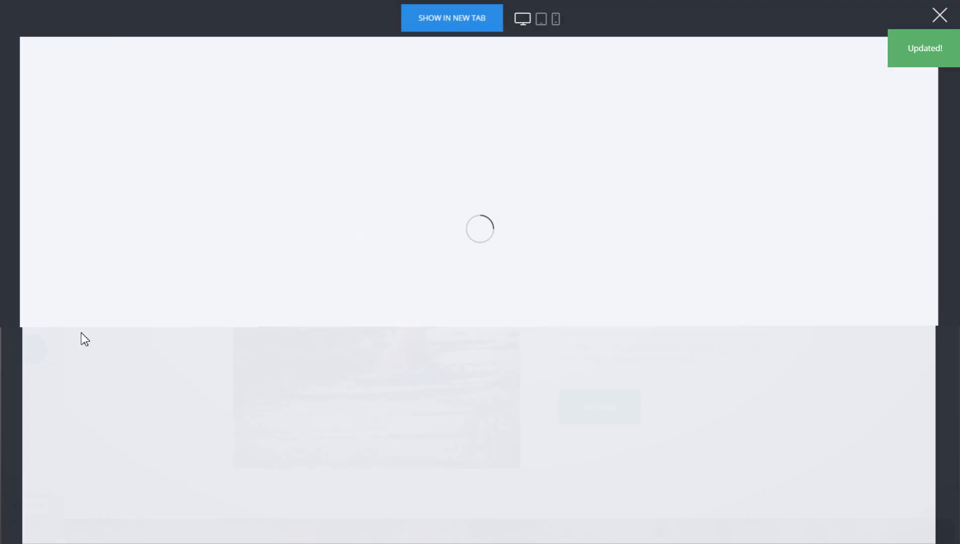
pyautogui.scroll(-20, 648, 309)
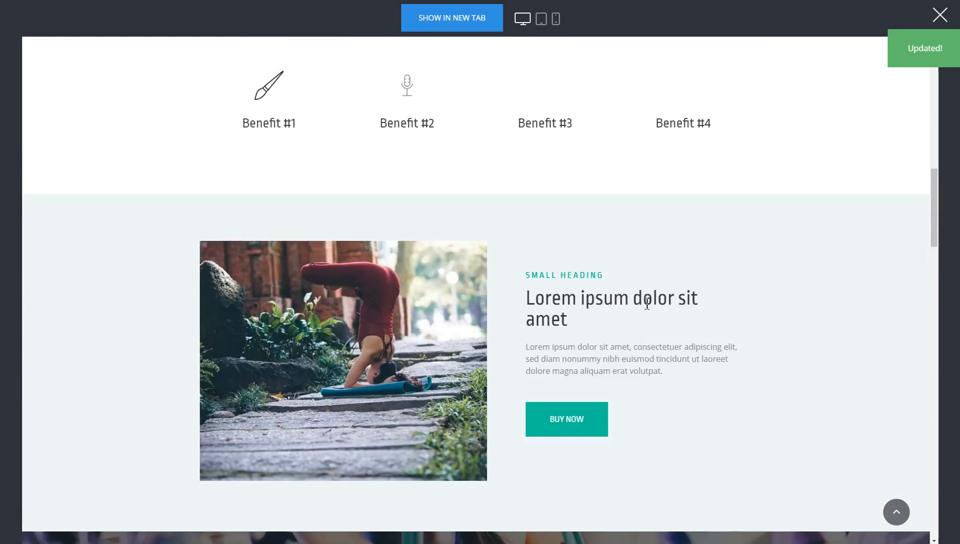
pyautogui.scroll(4, 603, 308)
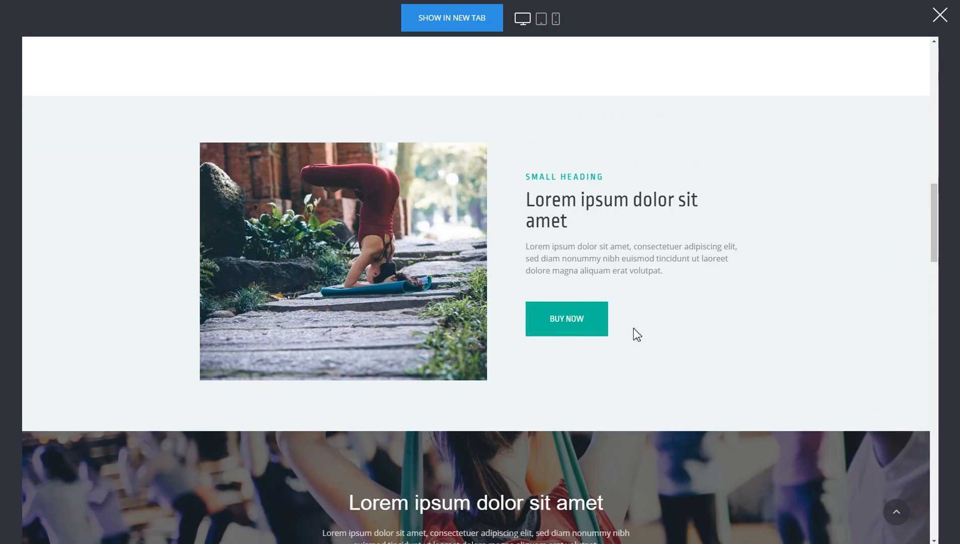
pyautogui.click(593, 327)
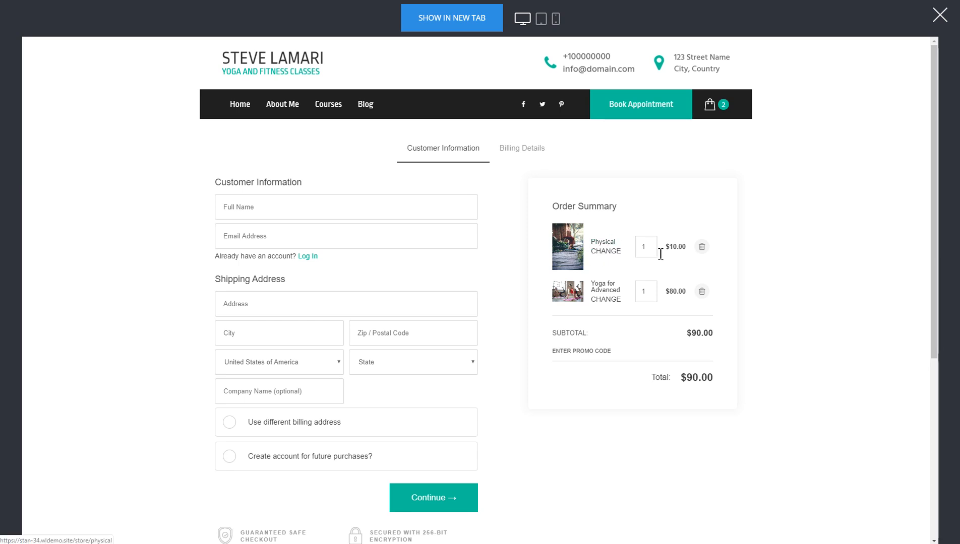
pyautogui.click(701, 246)
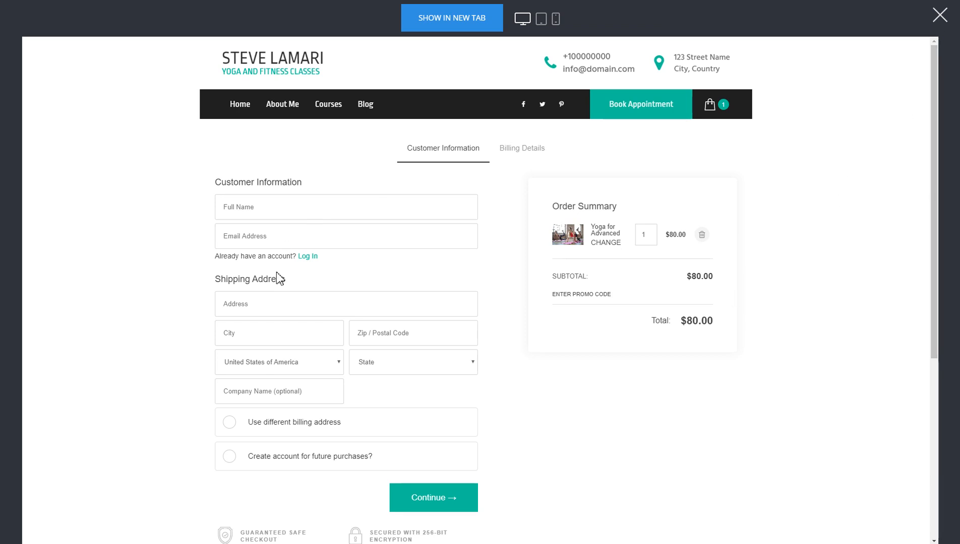
# Step: Close the preview, add a header menu item linking to all store products that opens in the same tab, and save the page
pyautogui.click(940, 21)
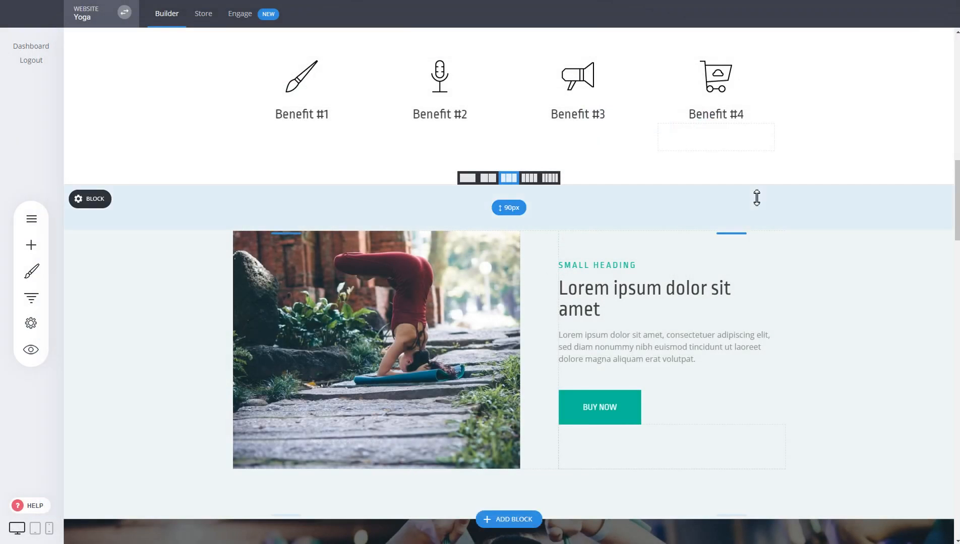
pyautogui.scroll(12, 756, 198)
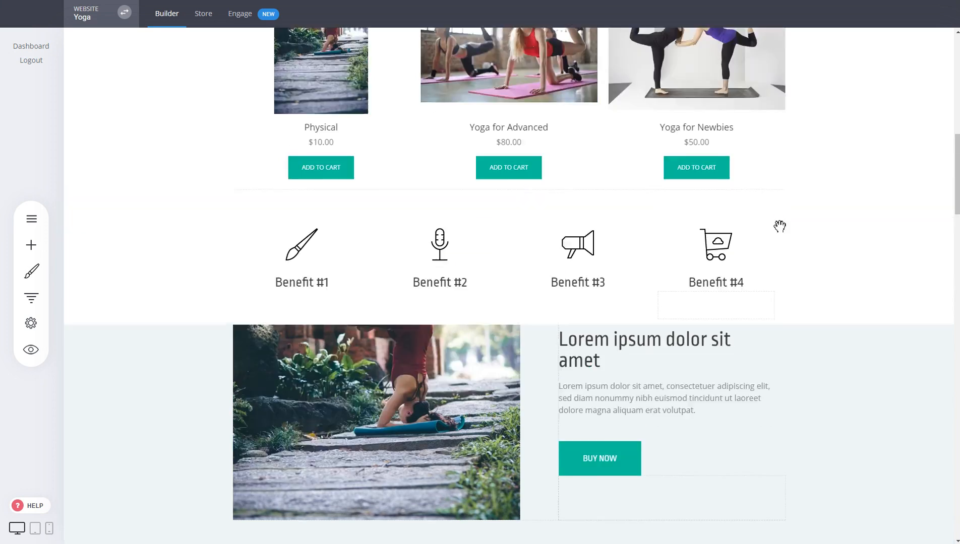
pyautogui.scroll(1, 785, 220)
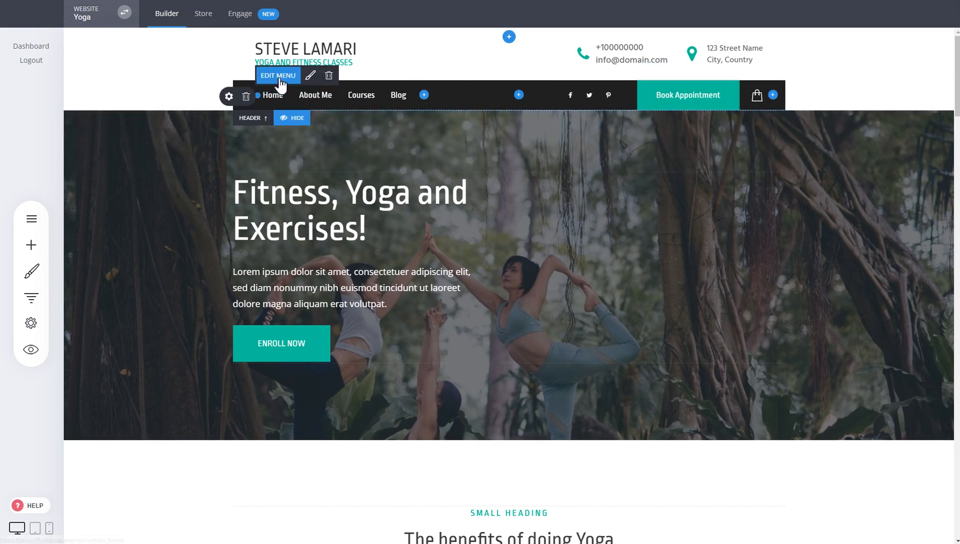
pyautogui.click(278, 78)
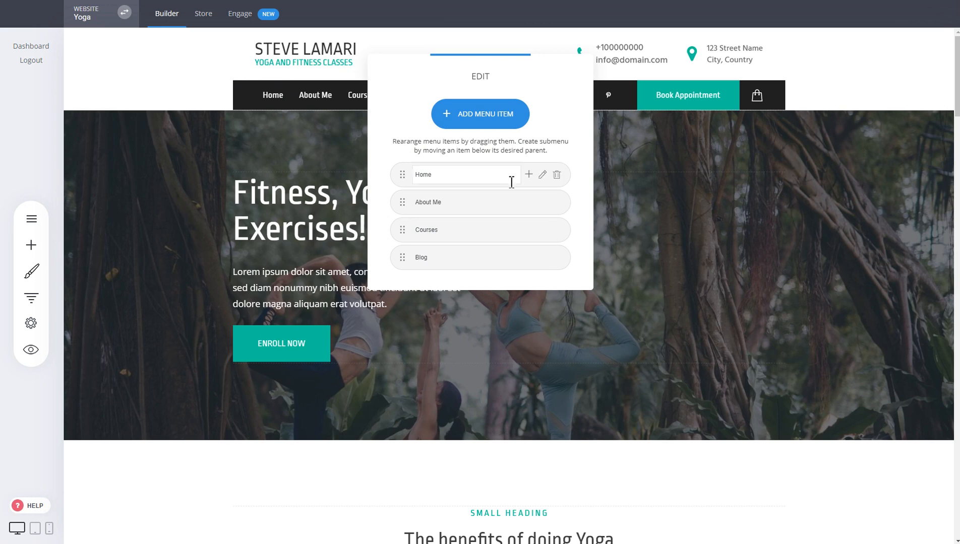
pyautogui.click(477, 123)
pyautogui.click(361, 136)
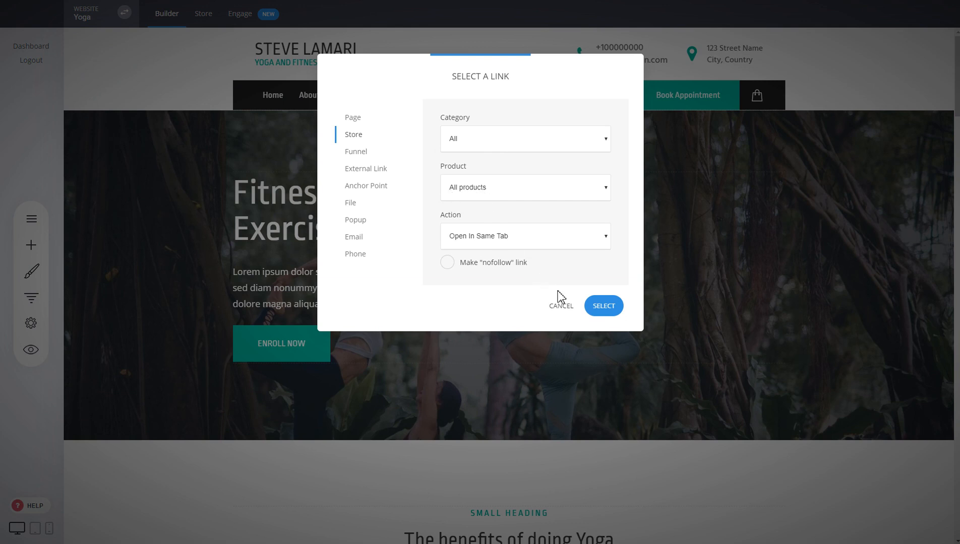
pyautogui.click(603, 306)
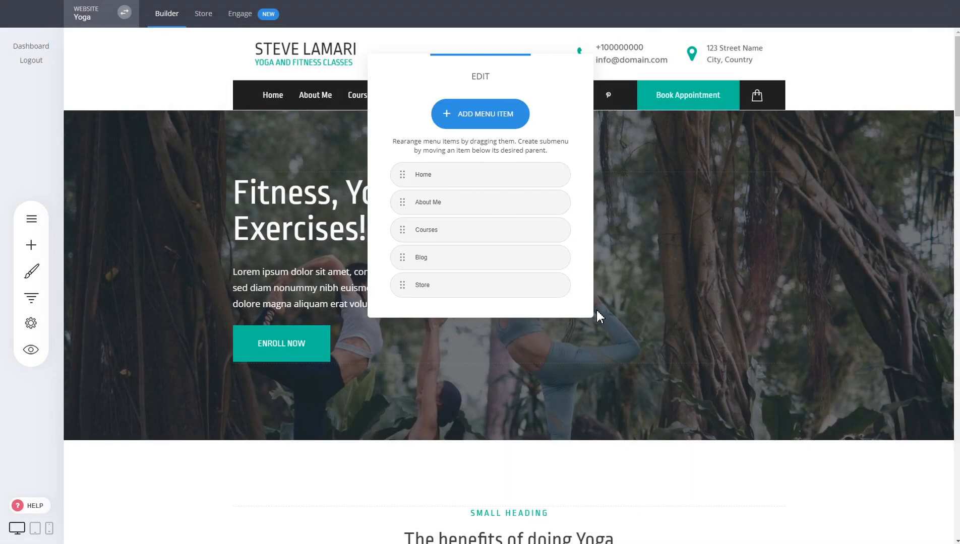
pyautogui.click(679, 285)
pyautogui.click(467, 10)
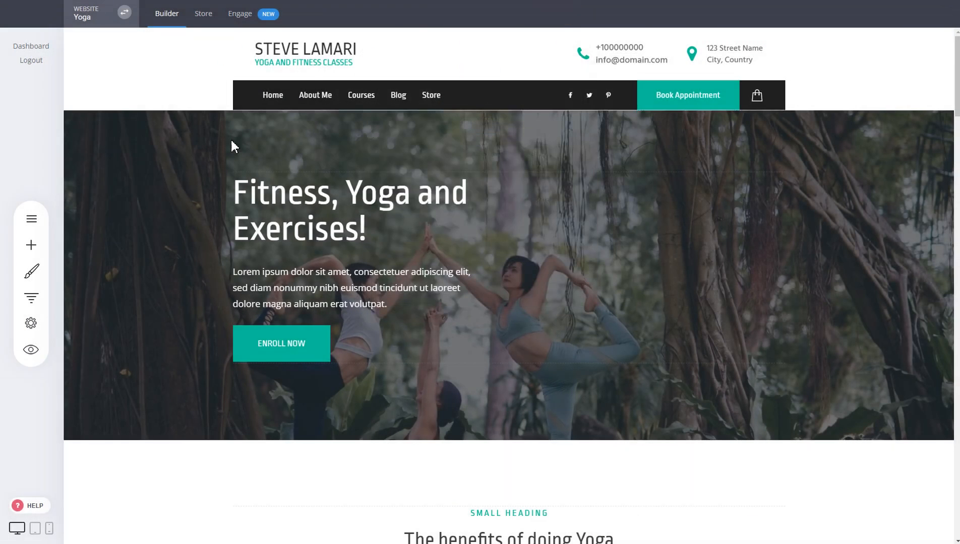
# Step: Preview the website, look through the product listing reached by the header's Store menu item, and close the preview
pyautogui.click(32, 350)
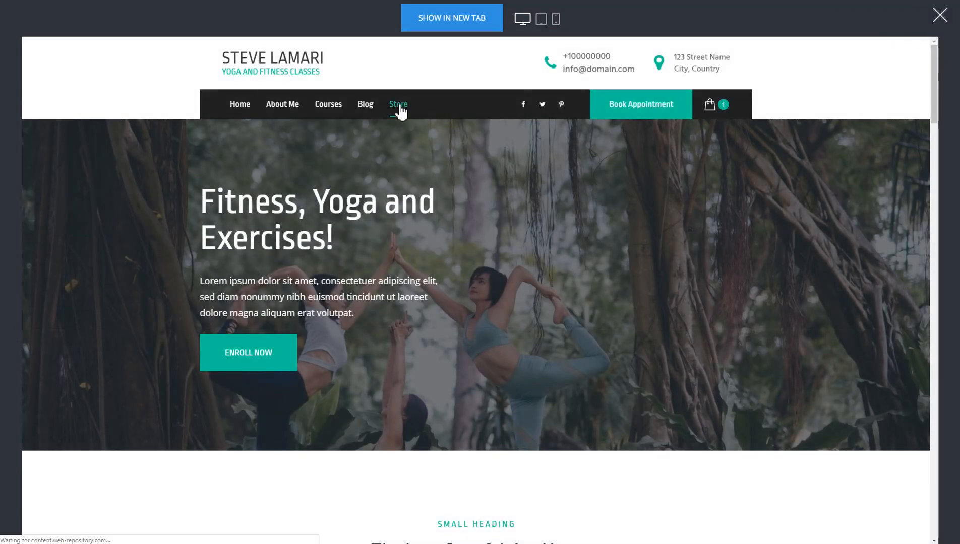
pyautogui.click(398, 104)
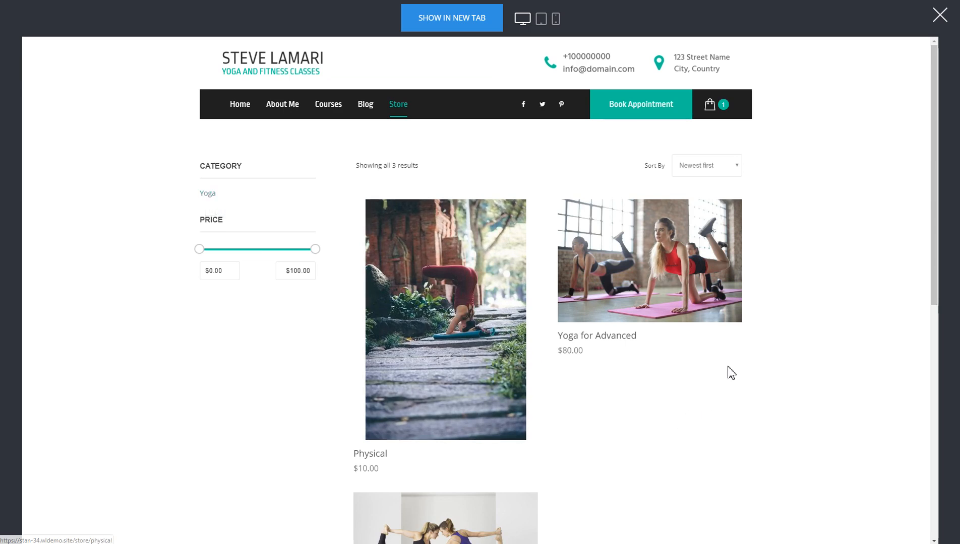
pyautogui.scroll(-4, 589, 342)
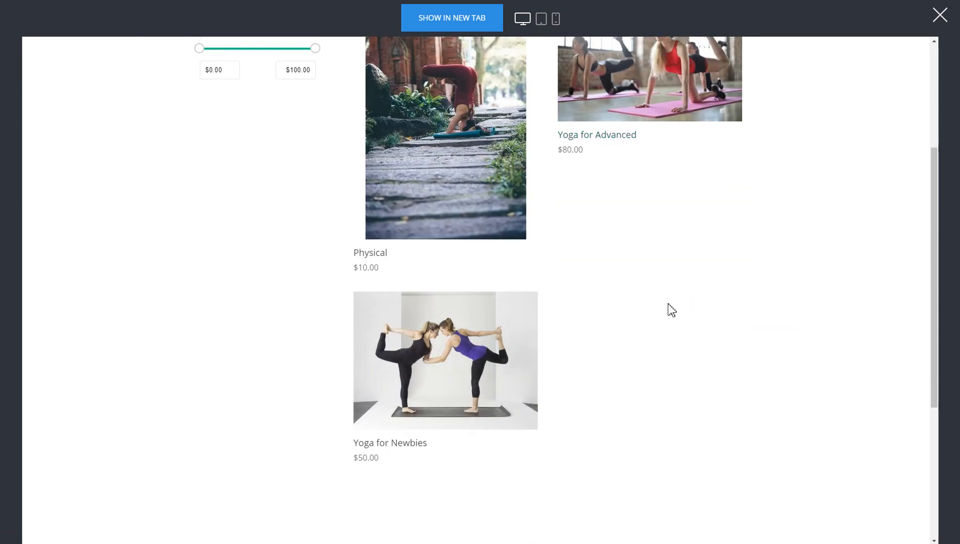
pyautogui.scroll(4, 670, 309)
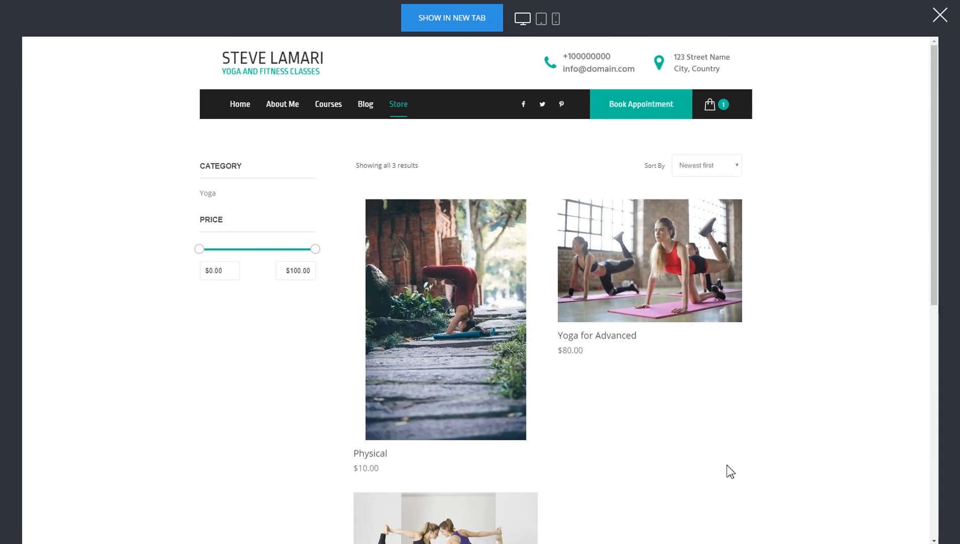
pyautogui.click(939, 16)
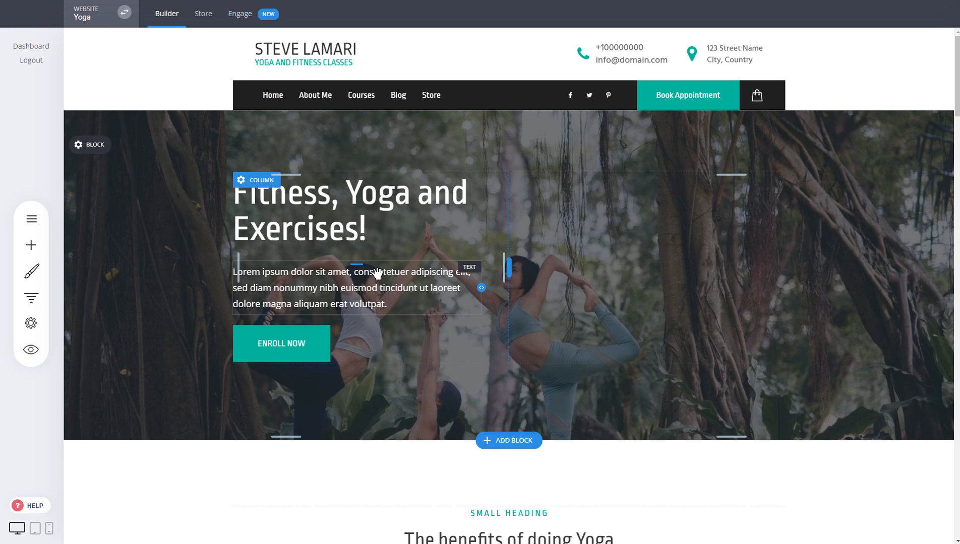
# Step: Review the product list and dashboard in the store management area and return to the website builder
pyautogui.click(208, 23)
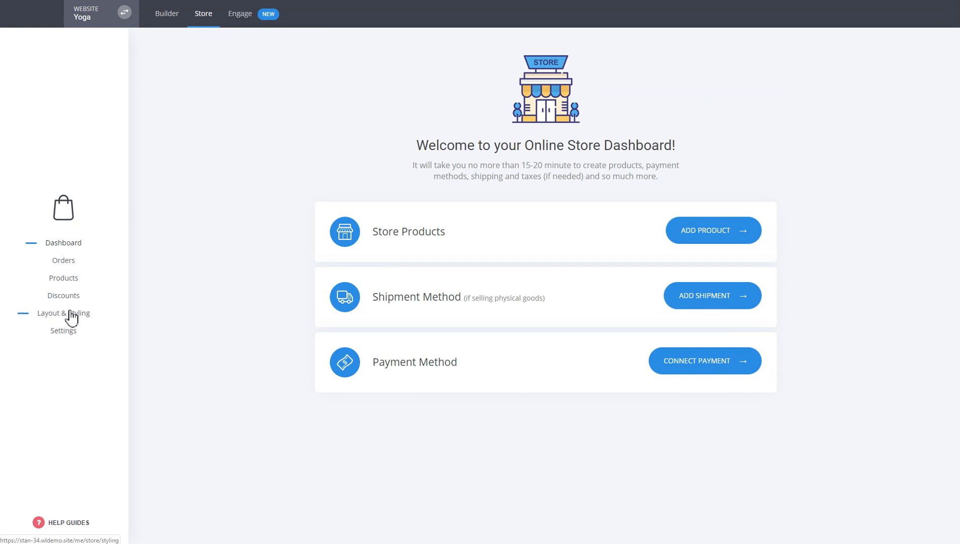
pyautogui.click(63, 282)
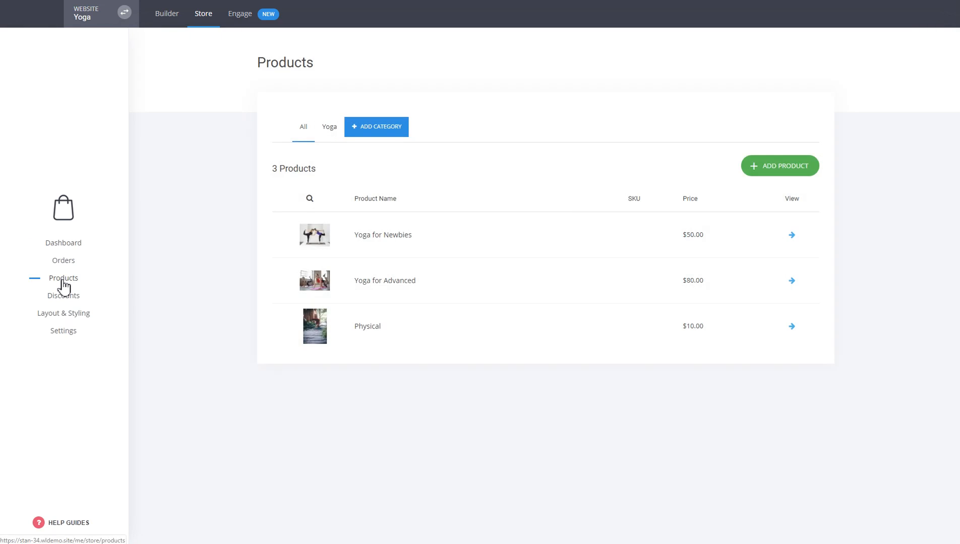
pyautogui.click(198, 19)
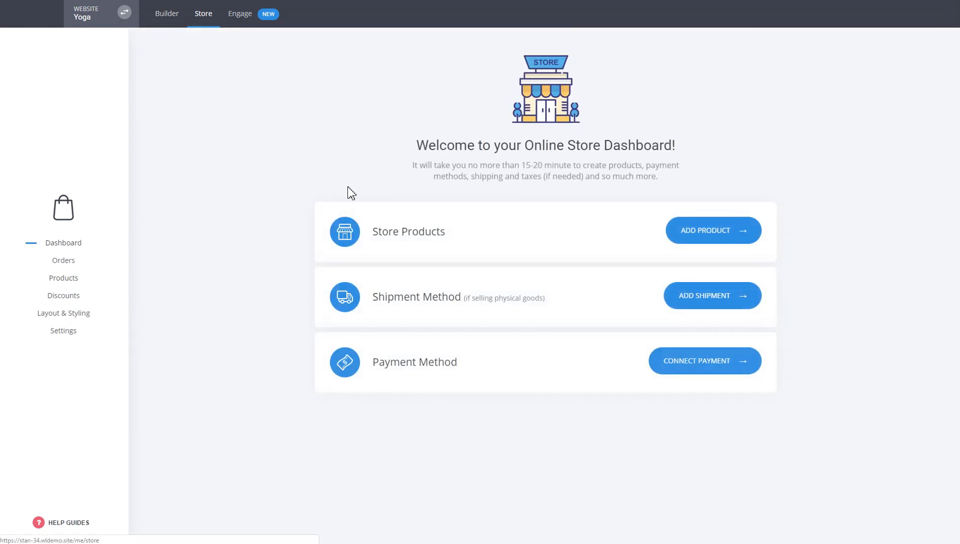
pyautogui.click(178, 23)
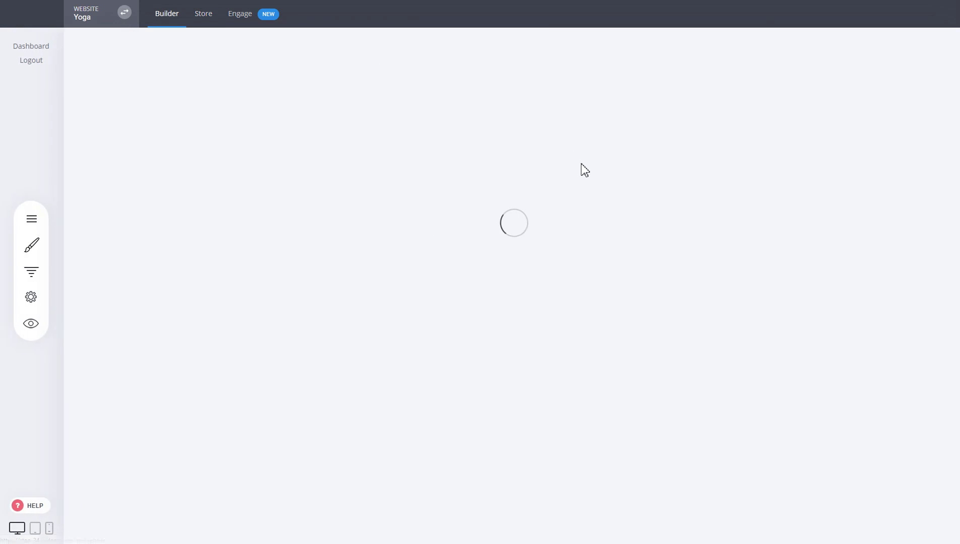